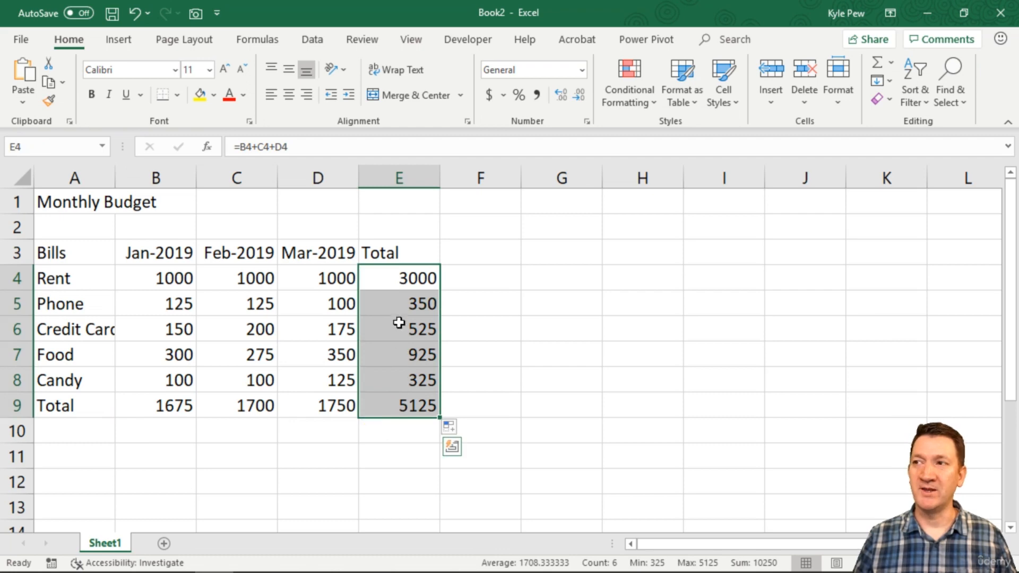
Delete the Total formulas in E4:E9 and the monthly totals in C9:D9.
{"action": "left_click", "coordinate": [411, 406]}
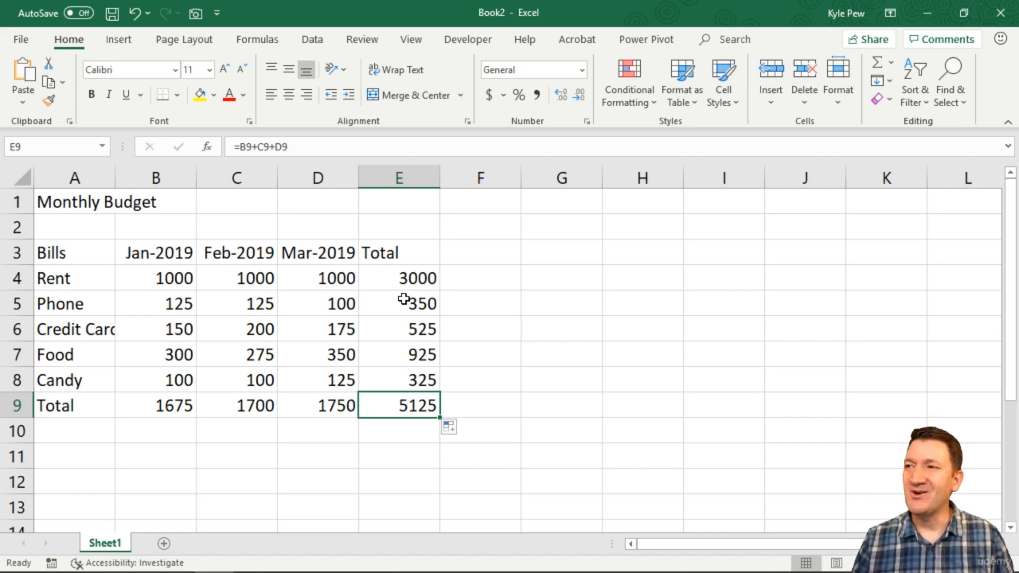
{"action": "left_click_drag", "start_coordinate": [403, 284], "coordinate": [401, 406]}
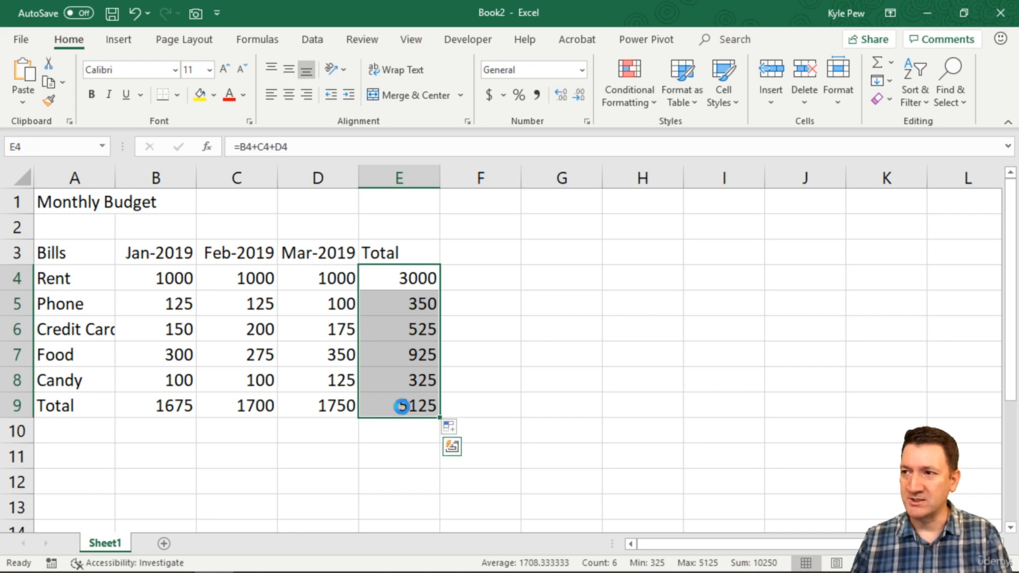
{"action": "key", "text": "Delete"}
{"action": "left_click", "coordinate": [255, 405]}
{"action": "left_click_drag", "start_coordinate": [286, 407], "coordinate": [319, 407]}
{"action": "key", "text": "Delete"}
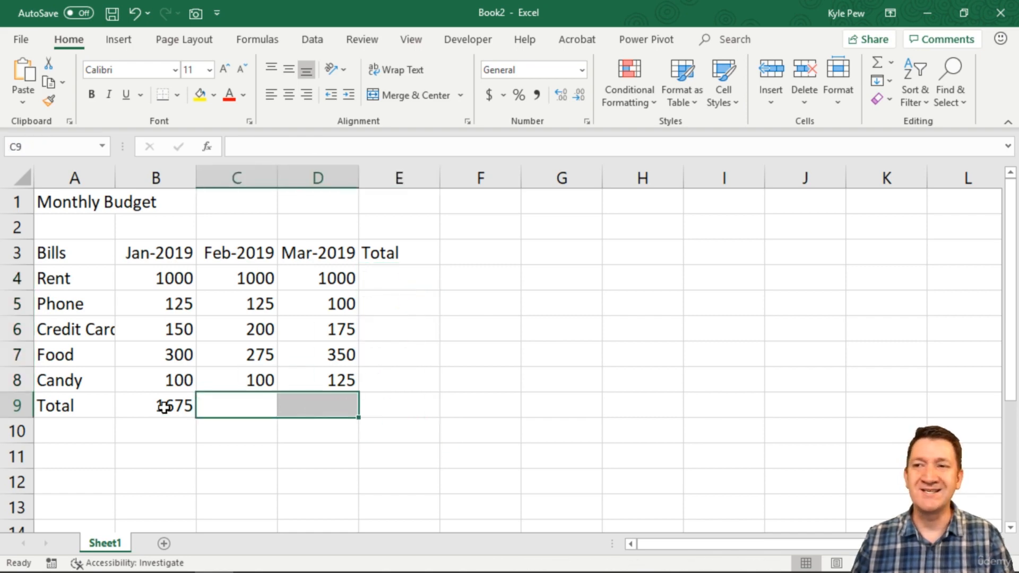
Open the Jan-2019 total formula in B9 for editing to inspect its cell references.
{"action": "left_click", "coordinate": [164, 404]}
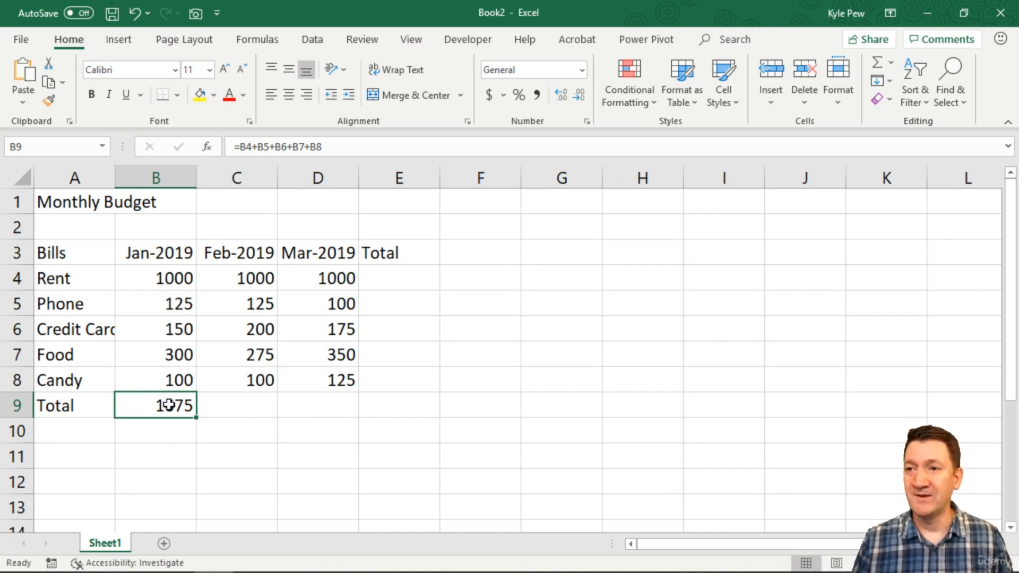
{"action": "double_click", "coordinate": [169, 405]}
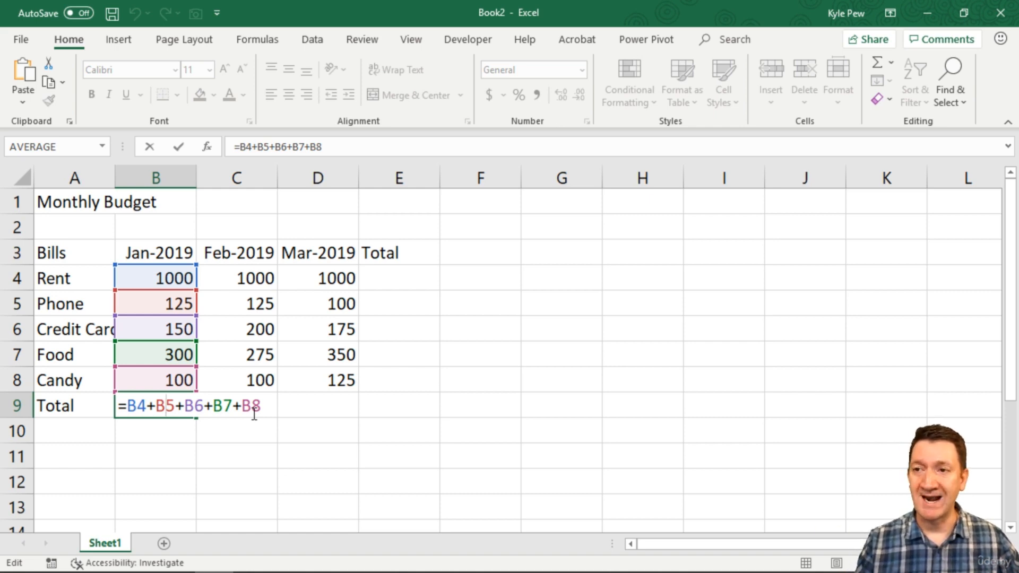
{"action": "key", "text": "ctrl+Return"}
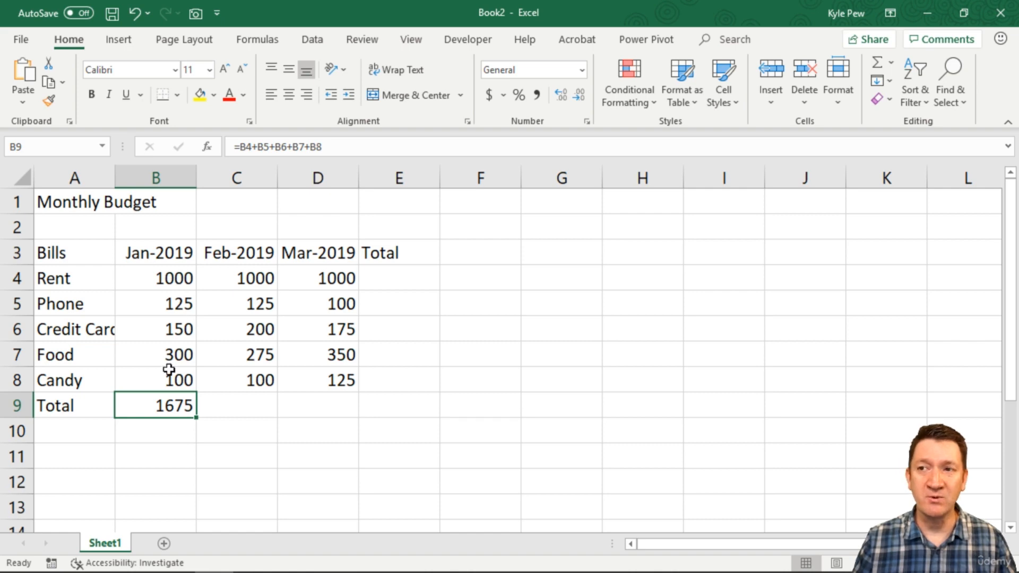
{"action": "double_click", "coordinate": [155, 406]}
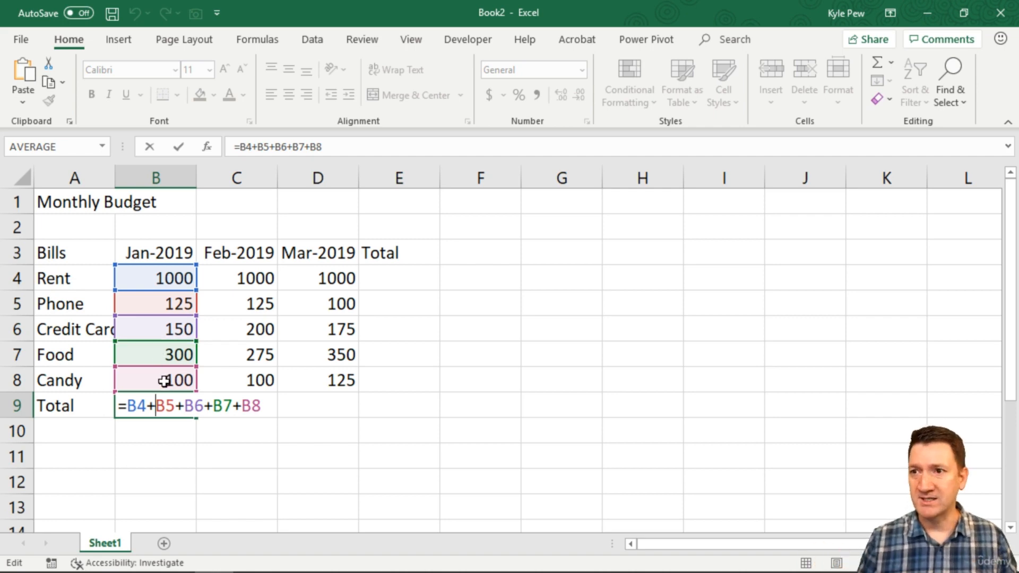
{"action": "key", "text": "Return"}
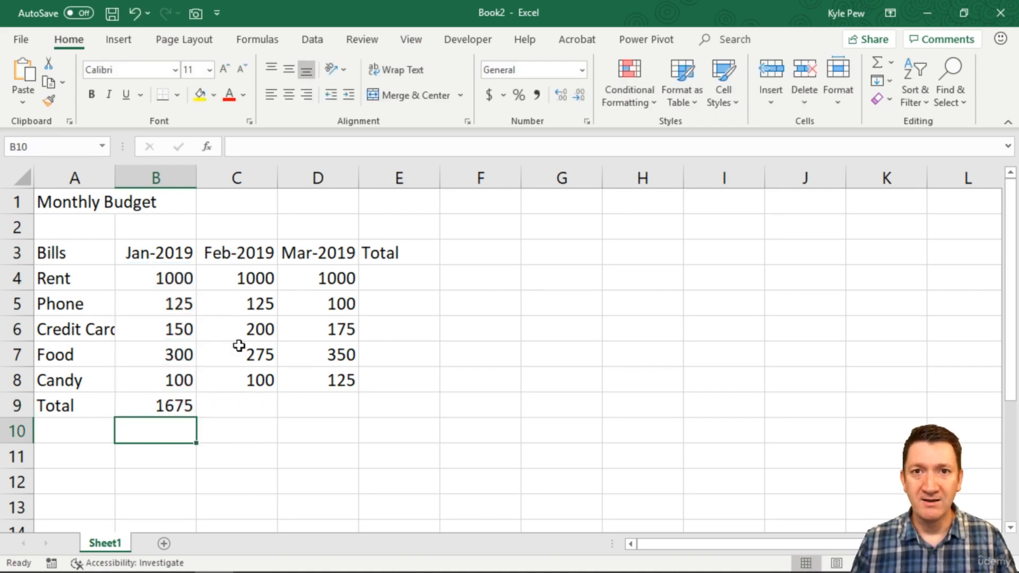
Copy the B9 total formula into C9 for the Feb-2019 column.
{"action": "left_click", "coordinate": [240, 405]}
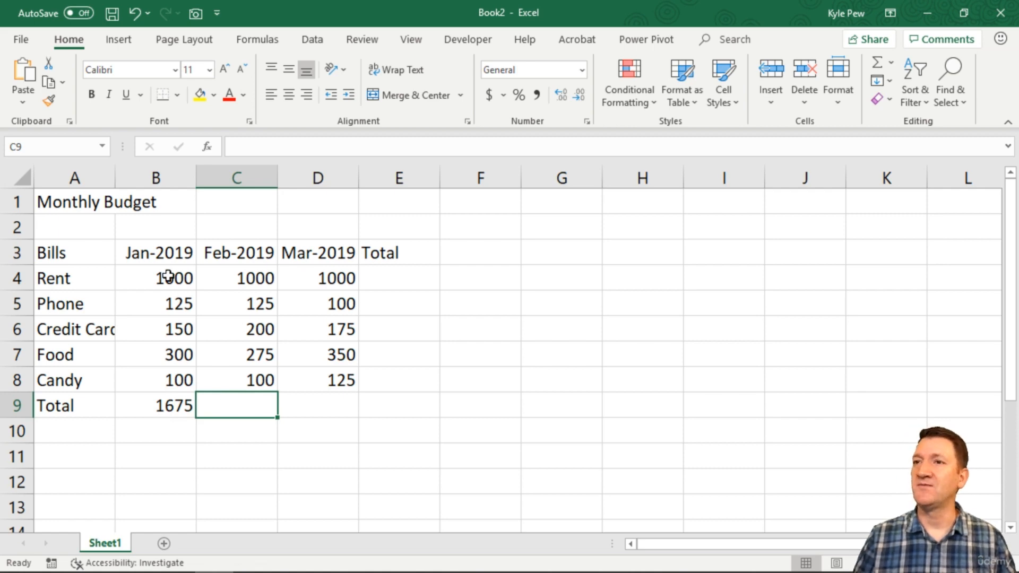
{"action": "left_click_drag", "start_coordinate": [168, 276], "coordinate": [169, 377]}
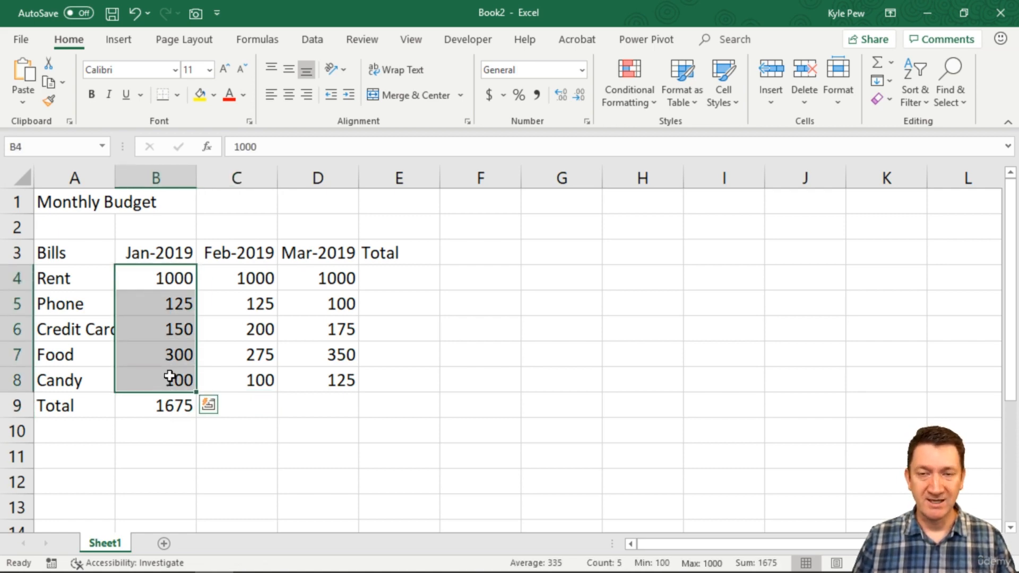
{"action": "left_click_drag", "start_coordinate": [245, 275], "coordinate": [244, 378]}
{"action": "left_click", "coordinate": [165, 406]}
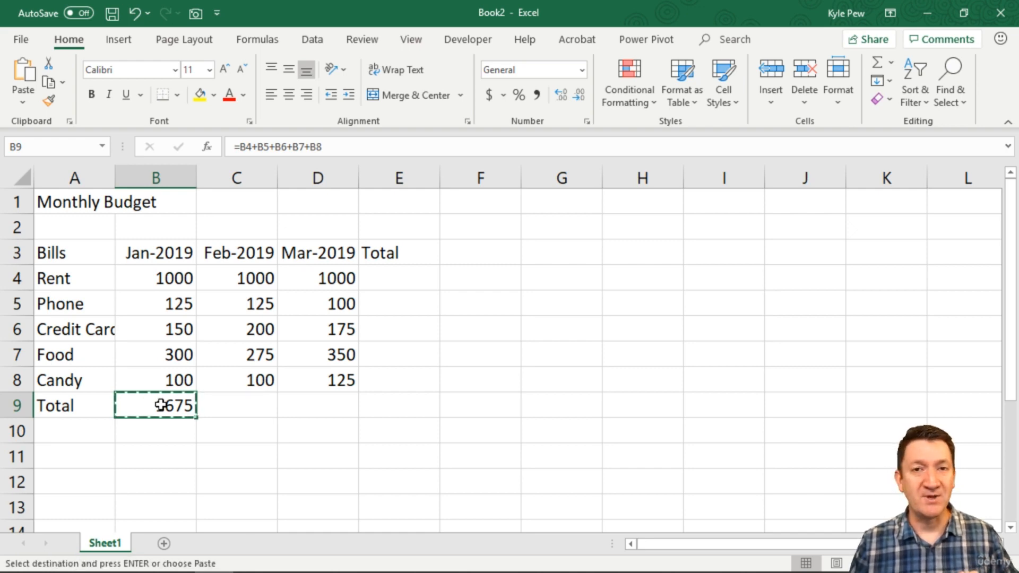
{"action": "left_click", "coordinate": [243, 405]}
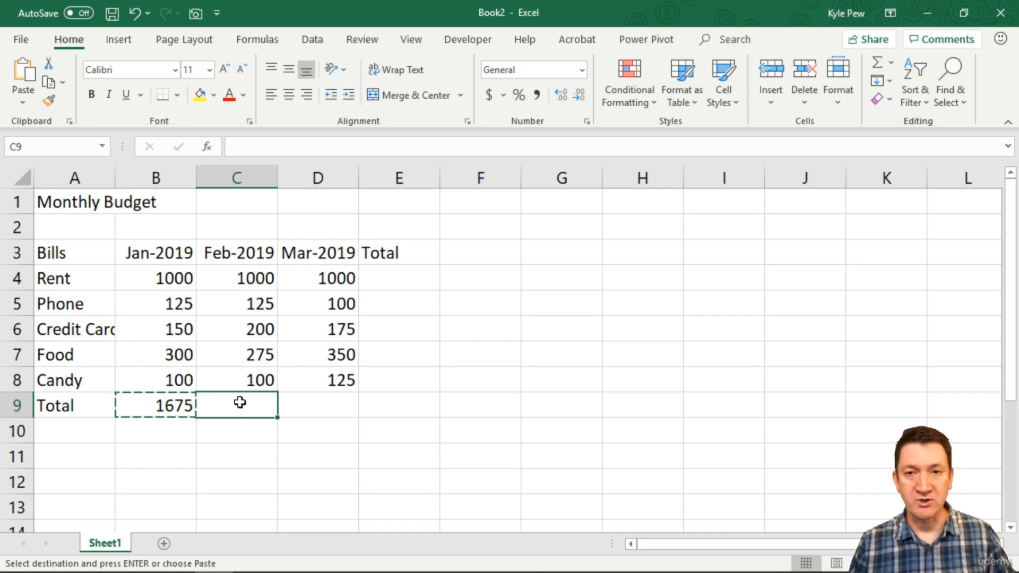
{"action": "type", "text": "1700"}
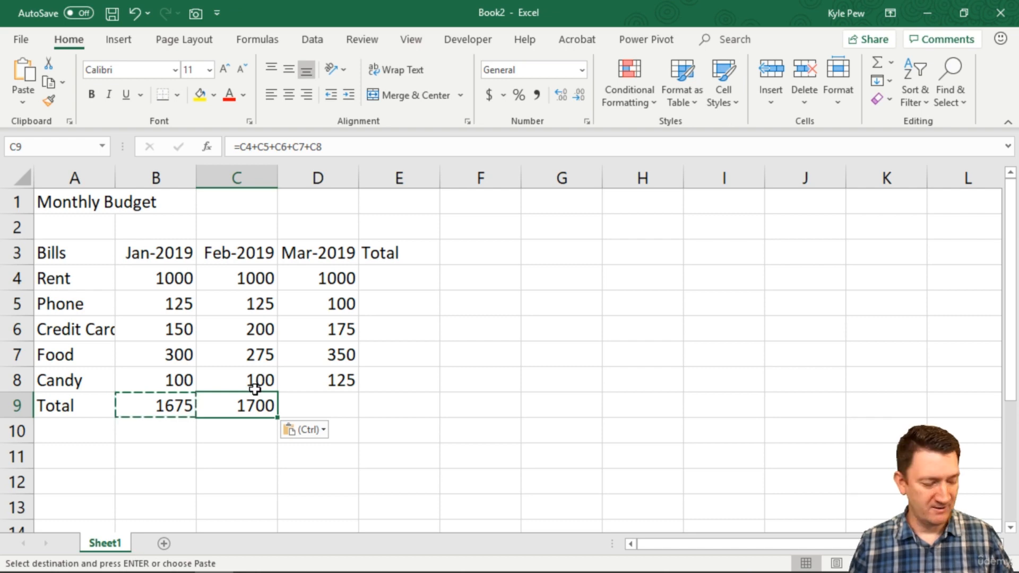
{"action": "key", "text": "Escape"}
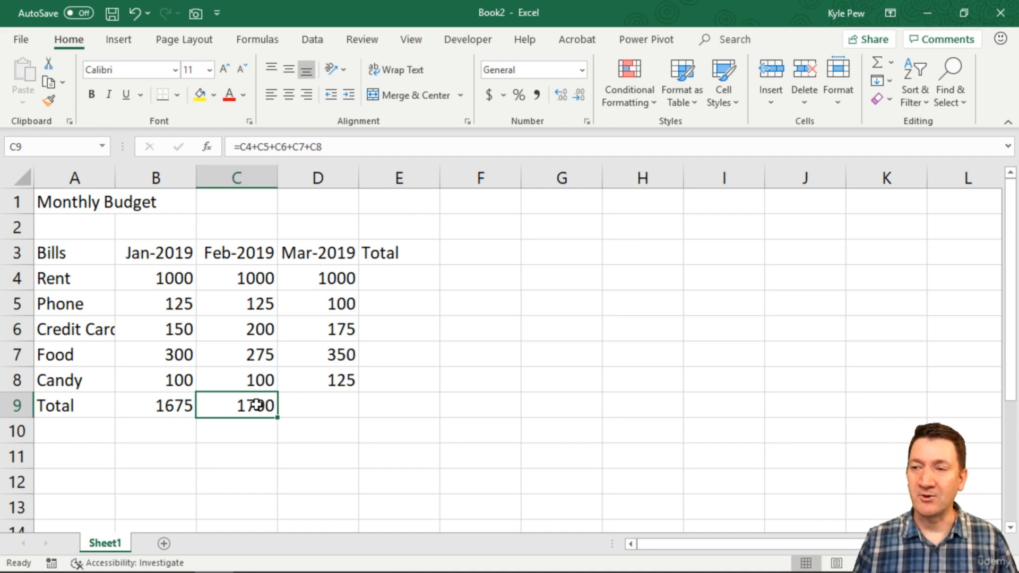
Compare the formulas in B9 and C9 and review the Feb-2019 values they reference.
{"action": "double_click", "coordinate": [263, 404]}
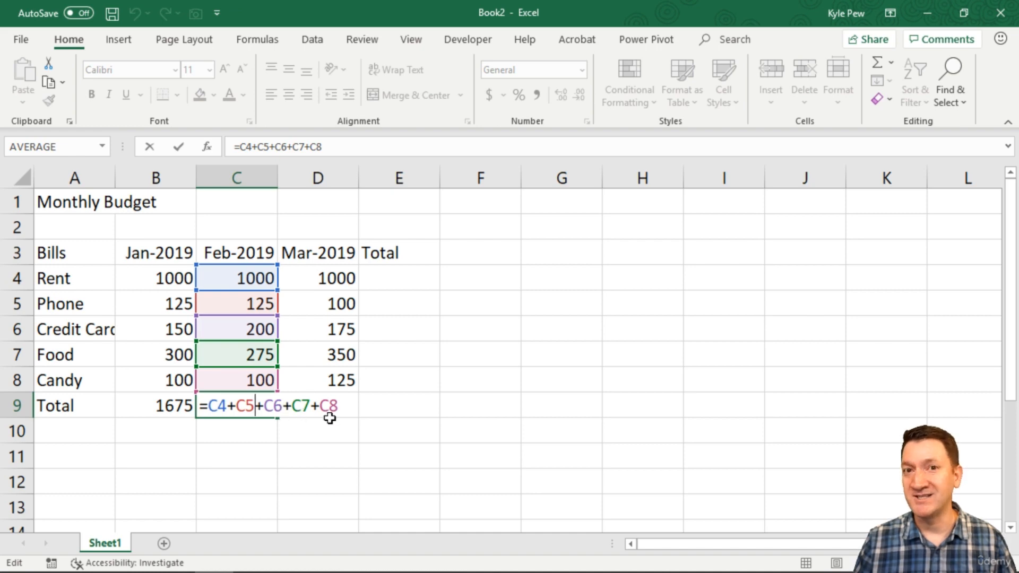
{"action": "key", "text": "ctrl+Return"}
{"action": "double_click", "coordinate": [169, 406]}
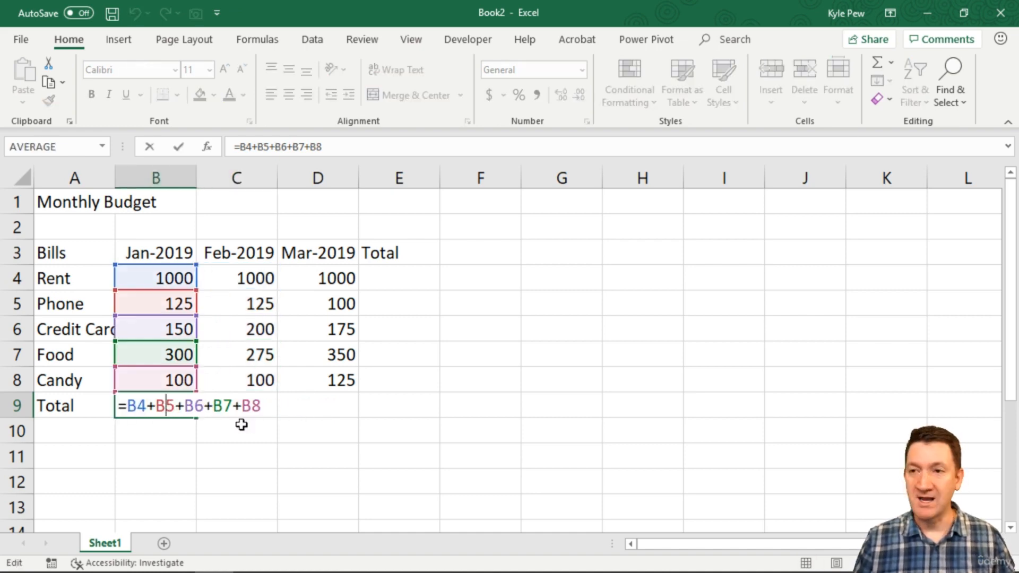
{"action": "key", "text": "ctrl+Return"}
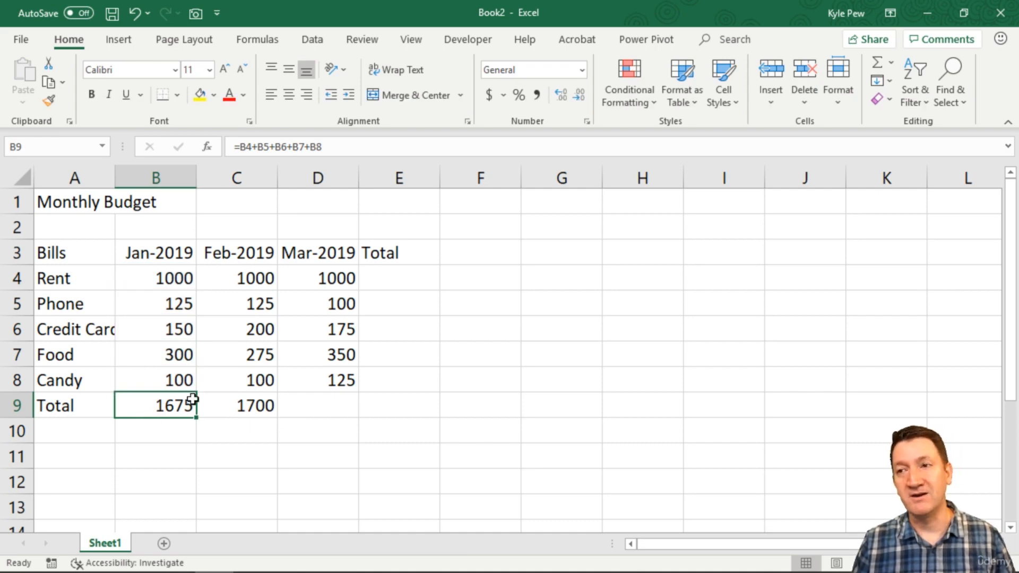
{"action": "left_click", "coordinate": [239, 408]}
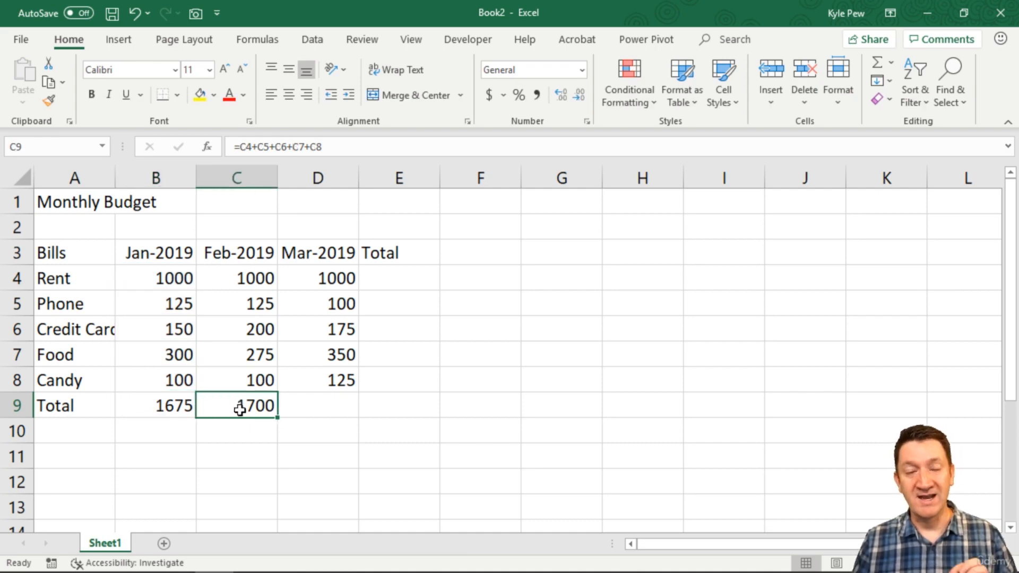
{"action": "left_click", "coordinate": [230, 378]}
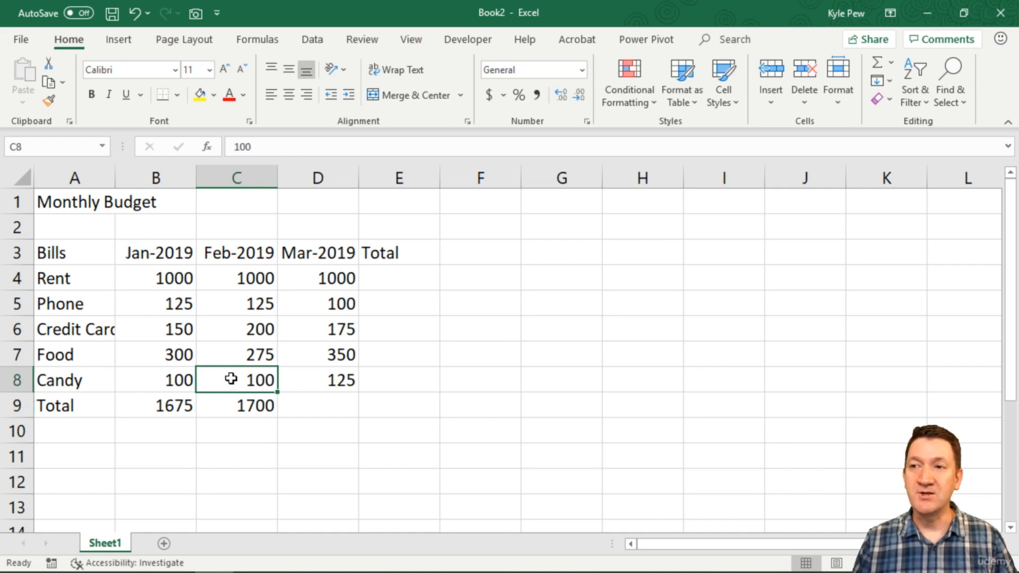
{"action": "left_click", "coordinate": [234, 349]}
{"action": "left_click", "coordinate": [239, 322]}
{"action": "left_click", "coordinate": [241, 300]}
{"action": "left_click", "coordinate": [244, 284]}
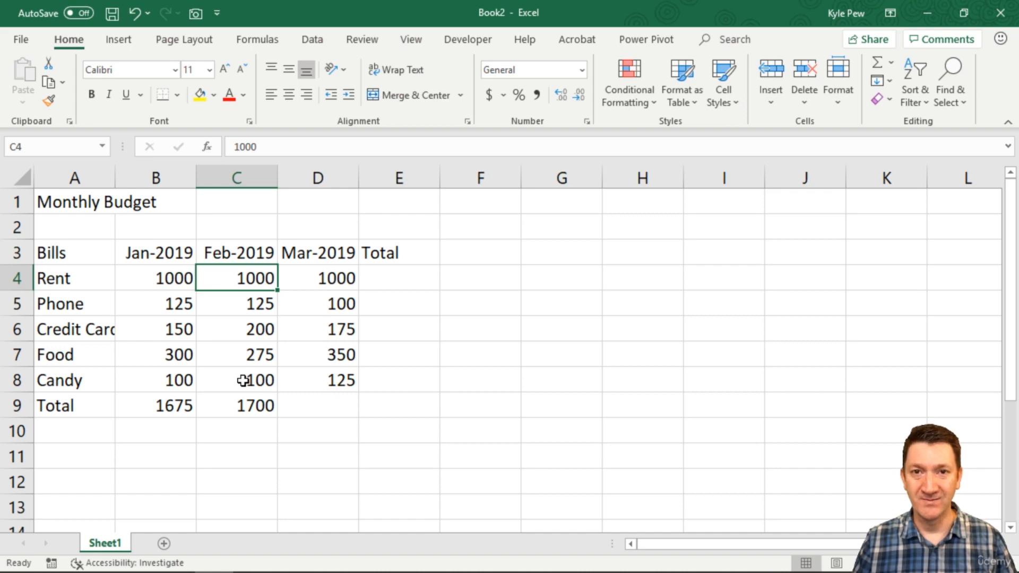
{"action": "left_click", "coordinate": [236, 412]}
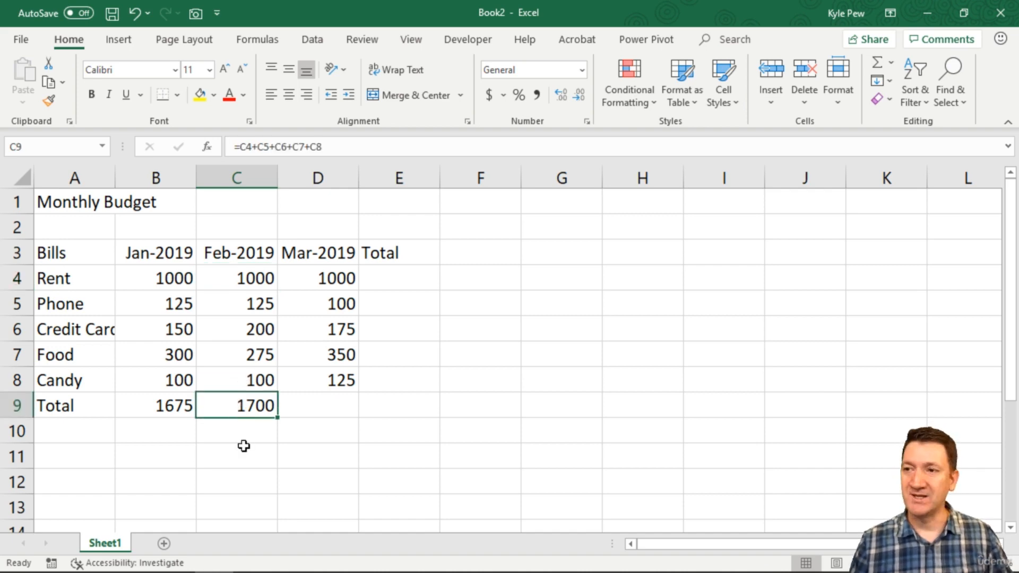
Copy the C9 total formula into D9 for the Mar-2019 column.
{"action": "key", "text": "ctrl+c"}
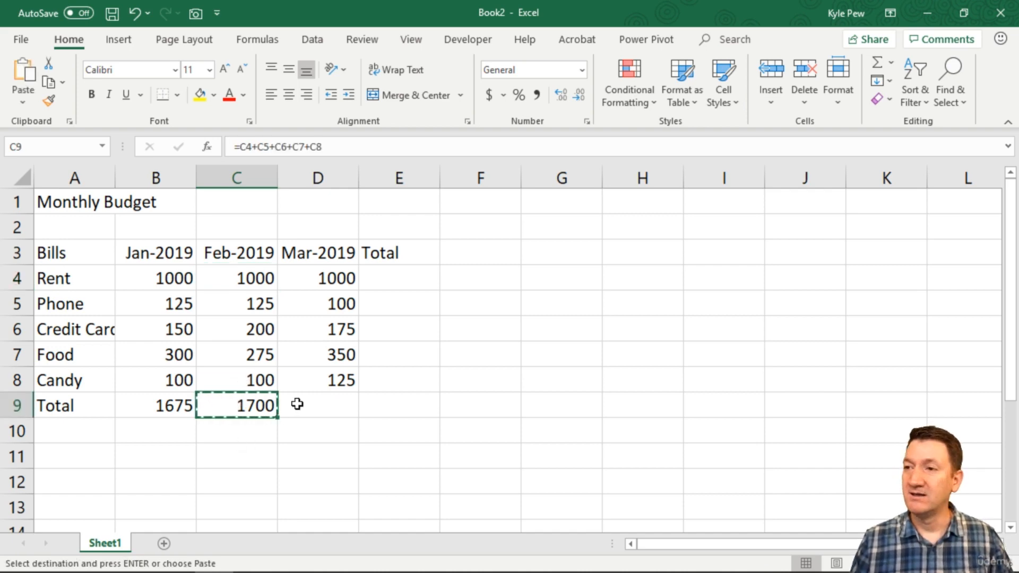
{"action": "left_click", "coordinate": [321, 405]}
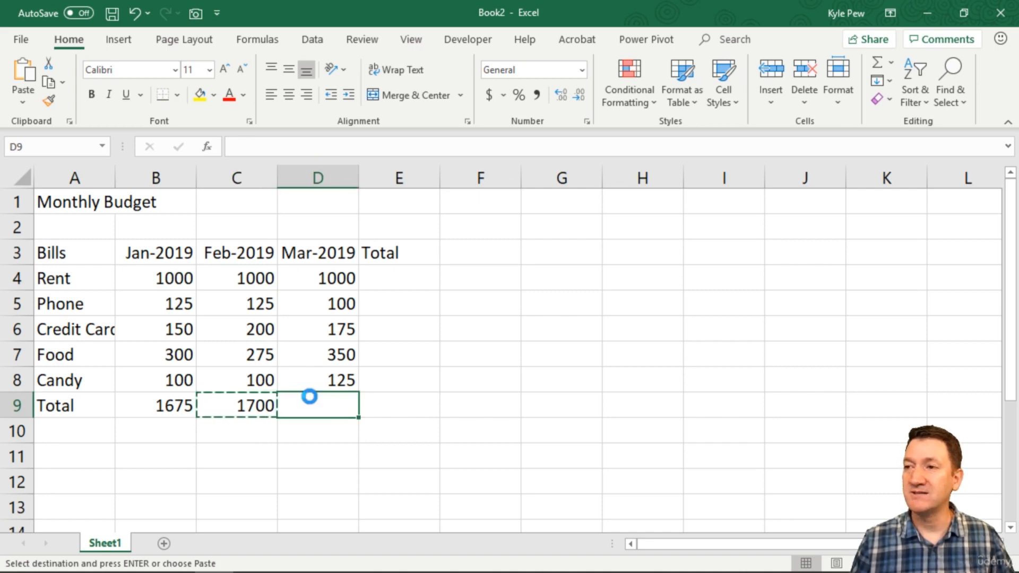
{"action": "key", "text": "ctrl+v"}
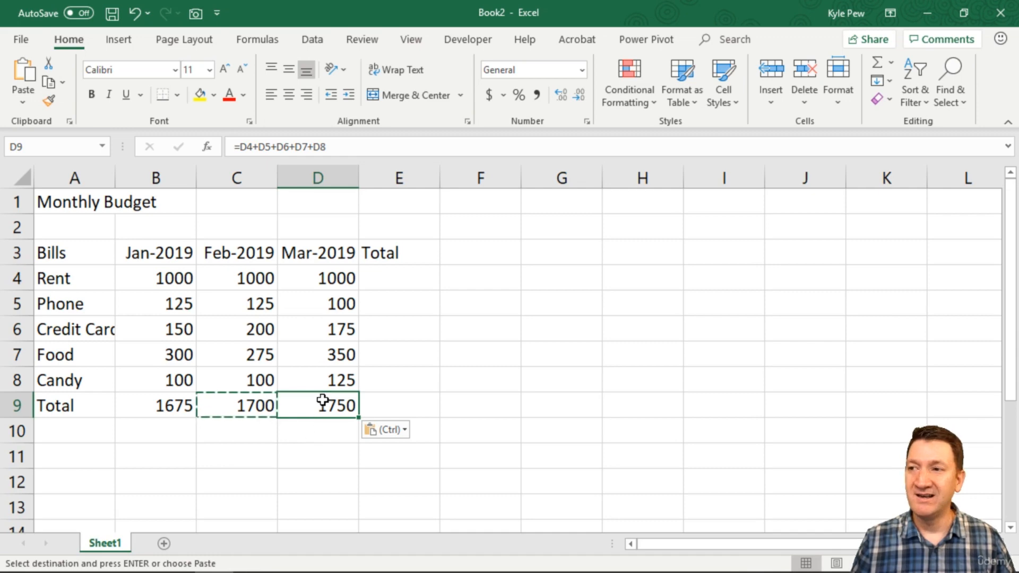
{"action": "double_click", "coordinate": [329, 406]}
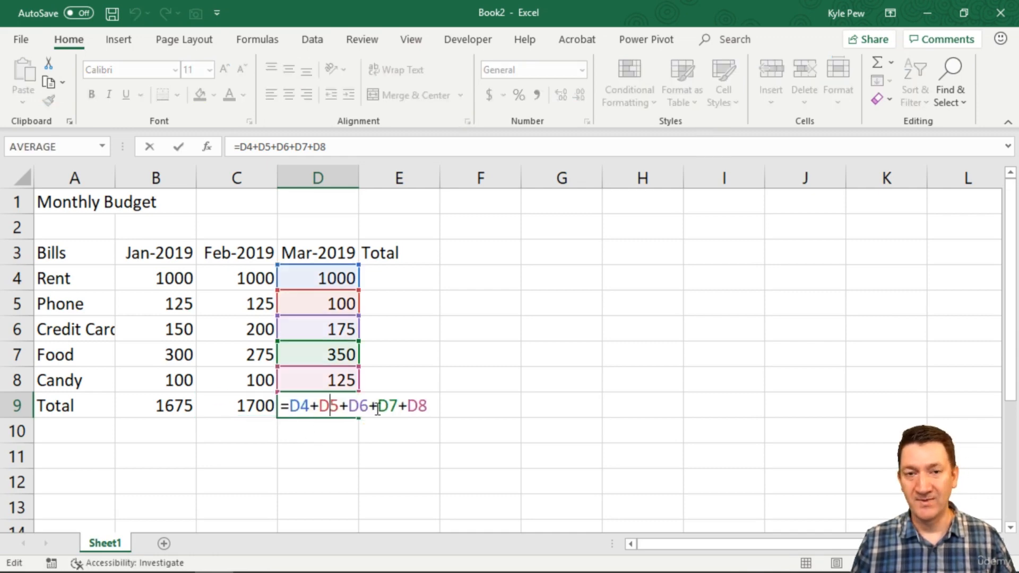
{"action": "key", "text": "Escape"}
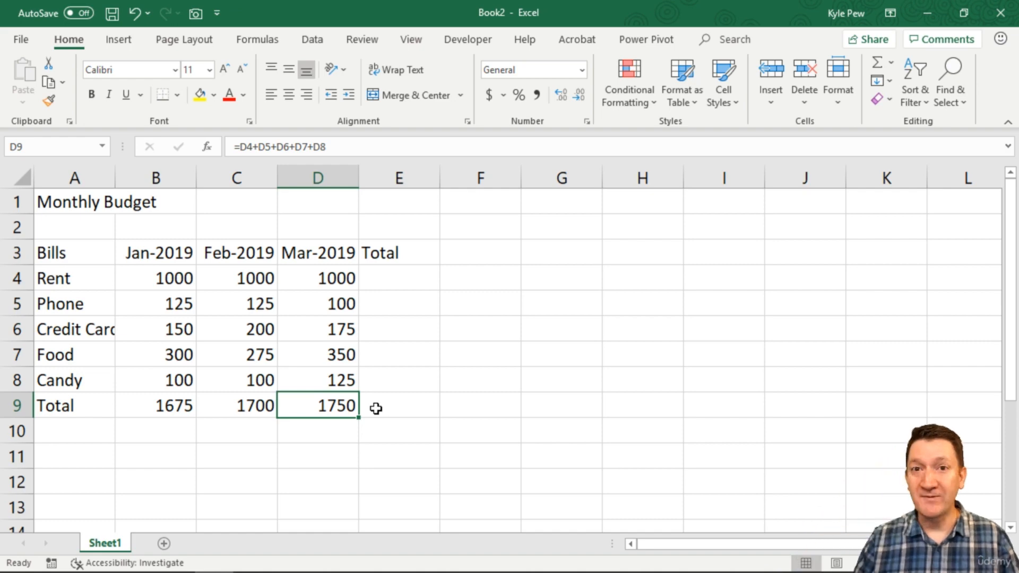
Enter 10 in each of cells I1 through I5.
{"action": "left_click", "coordinate": [737, 202]}
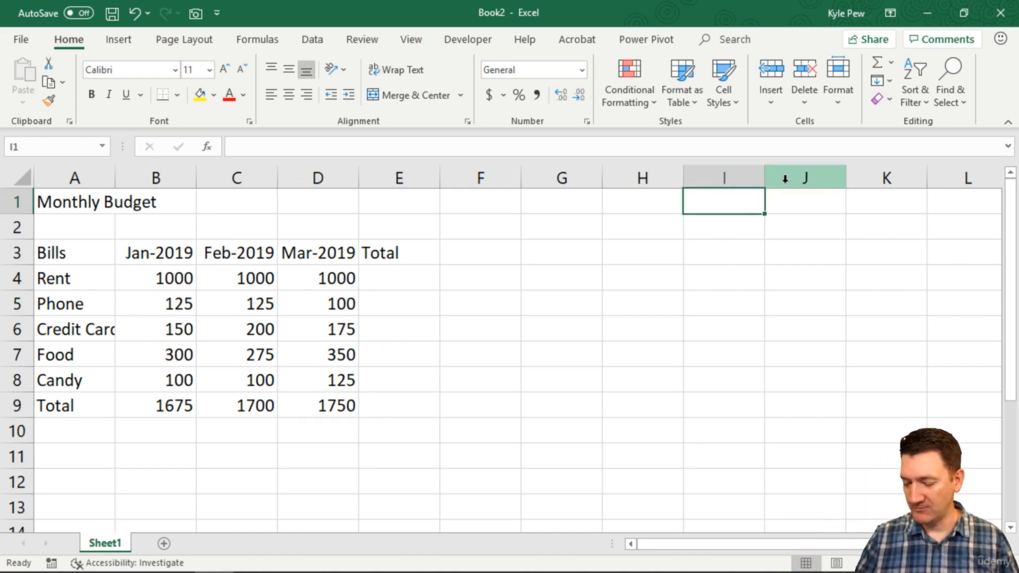
{"action": "type", "text": "10"}
{"action": "key", "text": "Return"}
{"action": "type", "text": "10"}
{"action": "key", "text": "Return"}
{"action": "type", "text": "10"}
{"action": "key", "text": "Return"}
{"action": "type", "text": "1"}
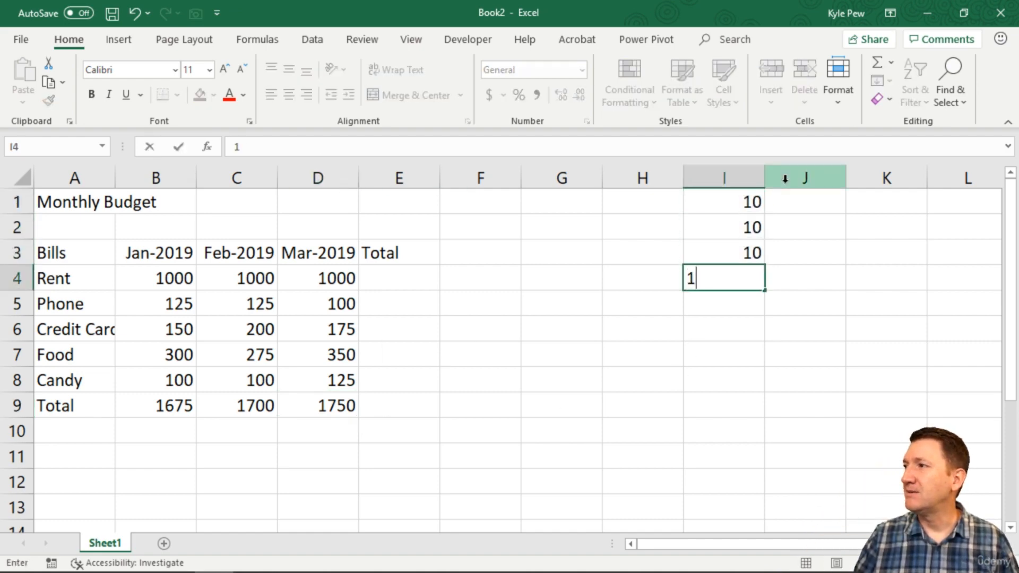
{"action": "type", "text": "0"}
{"action": "key", "text": "Return"}
{"action": "left_click", "coordinate": [730, 295]}
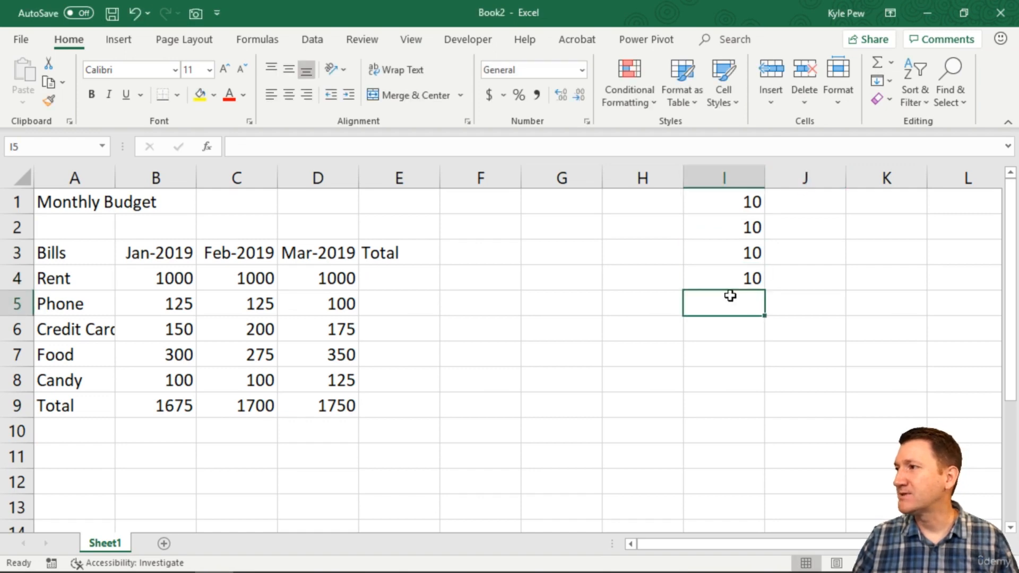
{"action": "type", "text": "10"}
{"action": "key", "text": "Return"}
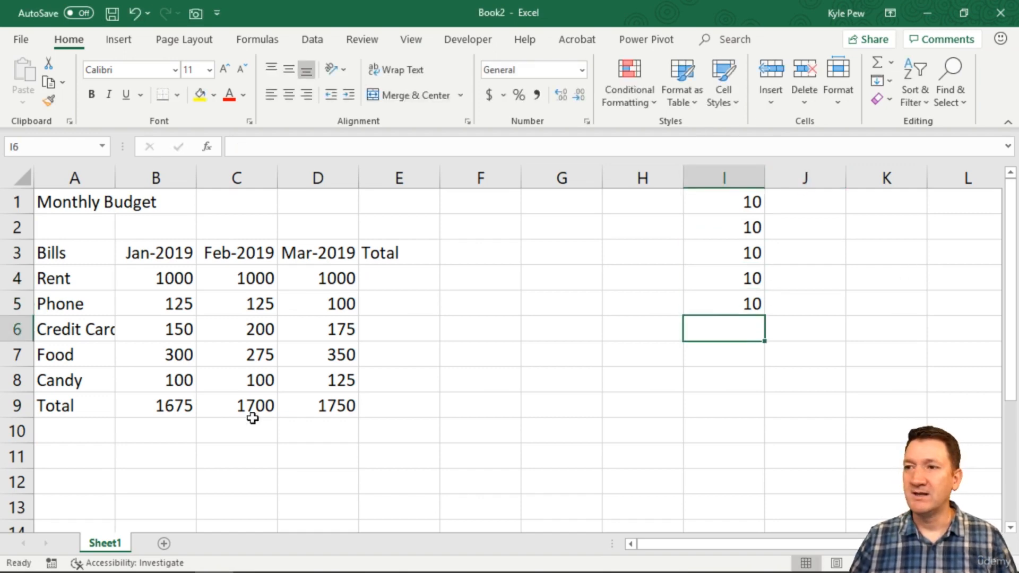
Copy the D9 total formula into I6.
{"action": "left_click", "coordinate": [308, 406]}
{"action": "key", "text": "ctrl+c"}
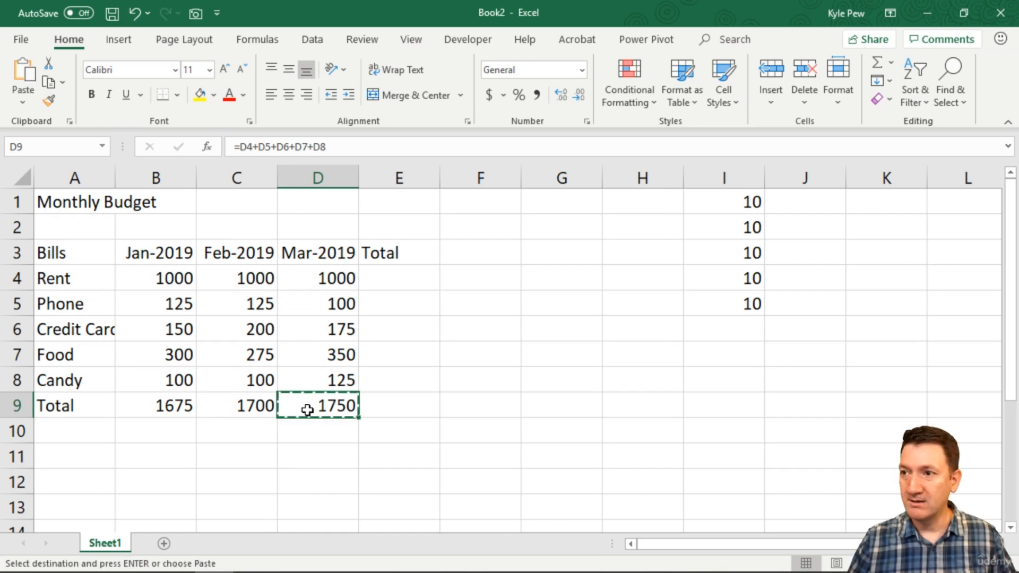
{"action": "left_click", "coordinate": [752, 327]}
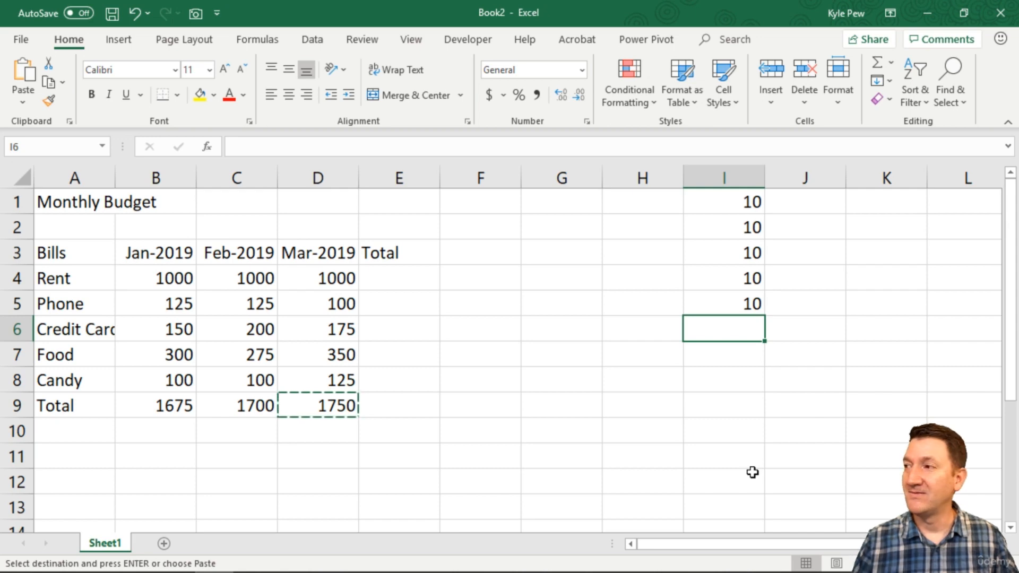
{"action": "key", "text": "ctrl+v"}
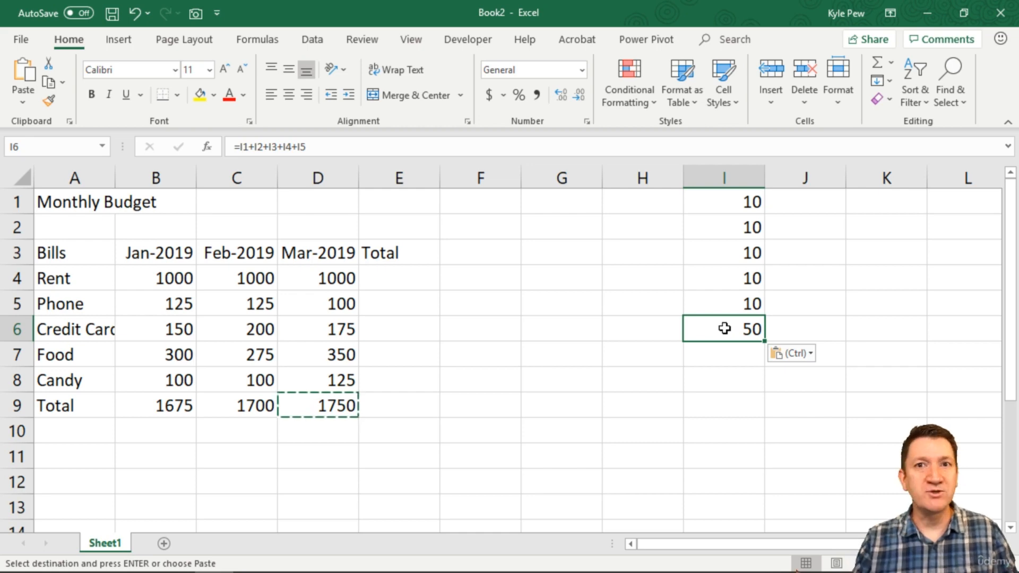
Enter the formula =b4+c4+d4 in E4 to total the Rent row across the three months.
{"action": "left_click", "coordinate": [394, 275]}
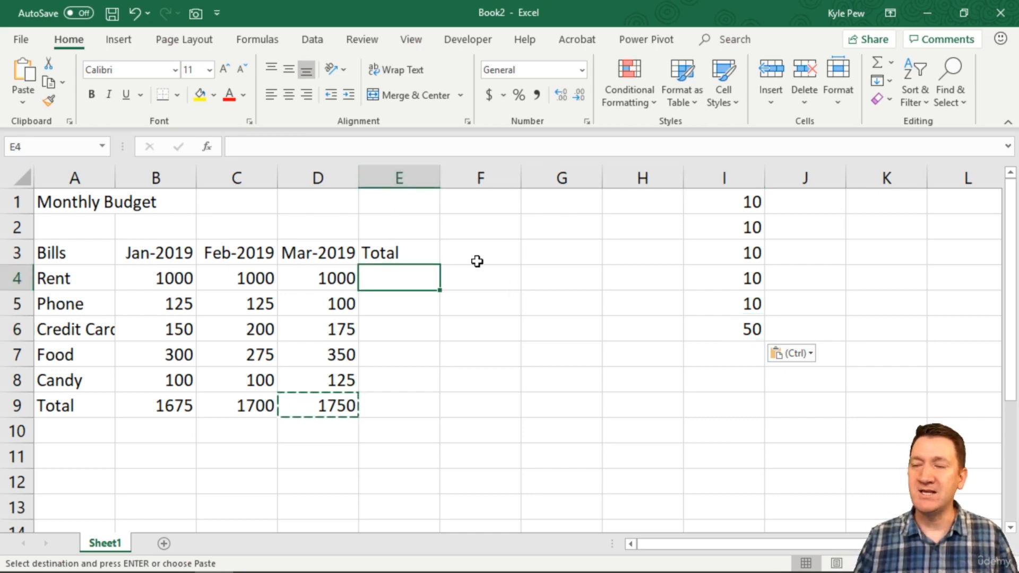
{"action": "type", "text": "="}
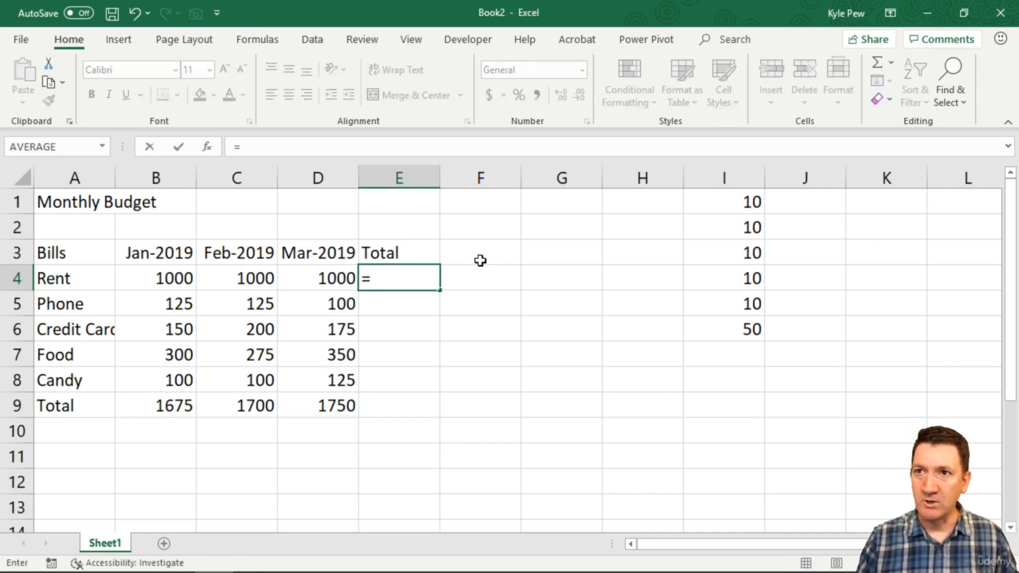
{"action": "type", "text": "b"}
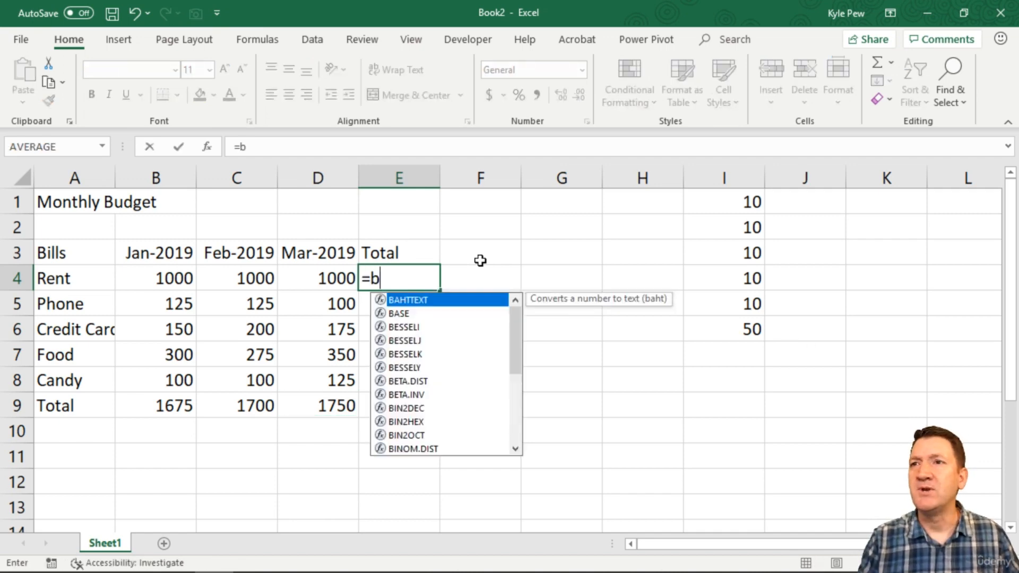
{"action": "type", "text": "4+c4+c"}
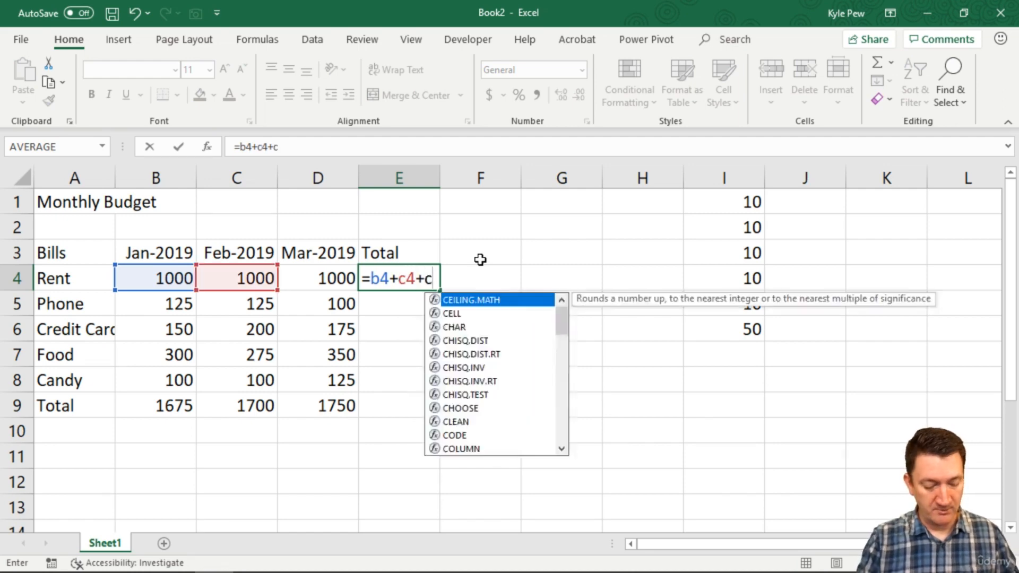
{"action": "key", "text": "BackSpace"}
{"action": "type", "text": "d4"}
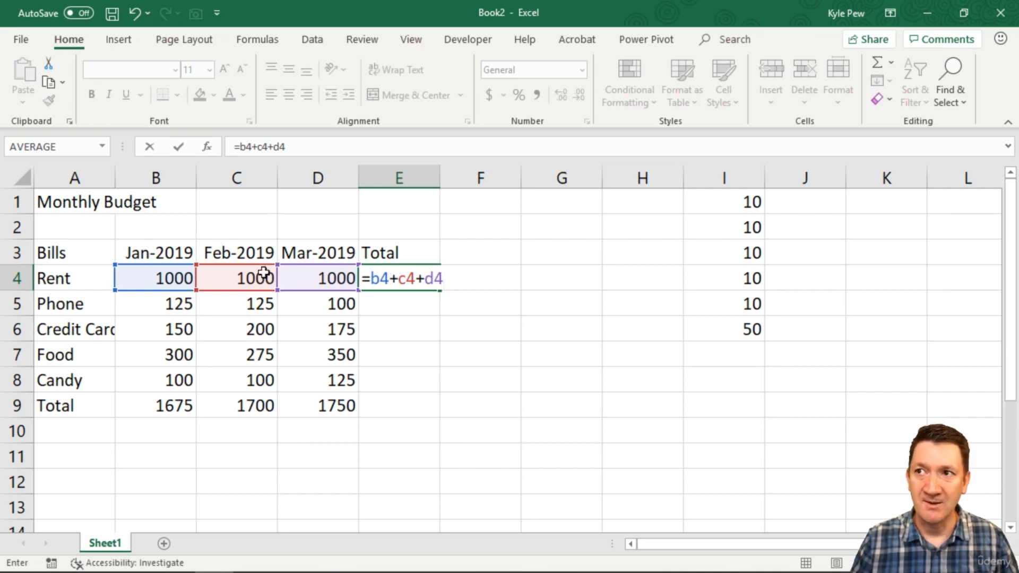
{"action": "key", "text": "Return"}
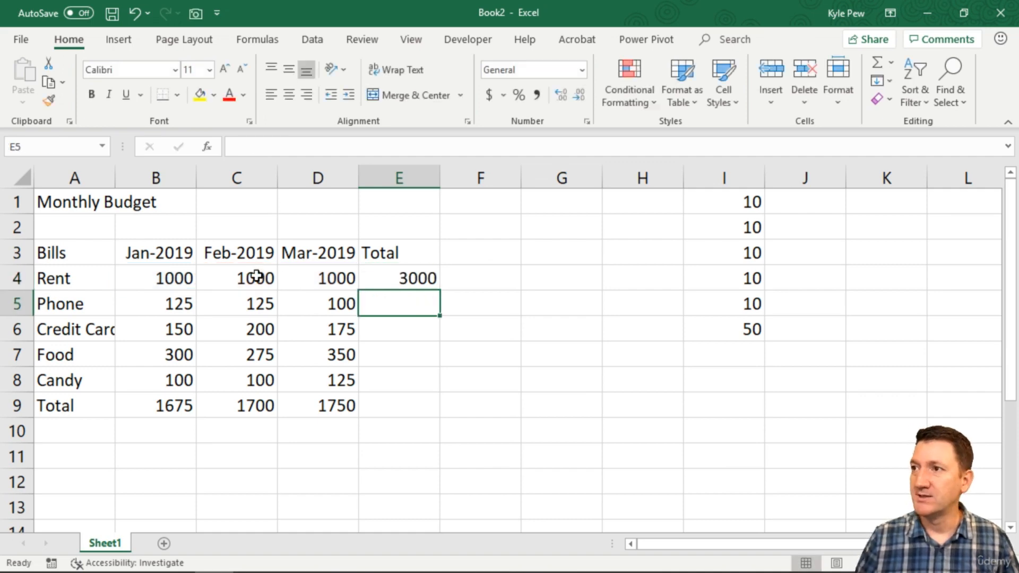
Copy the E4 total formula into E5 and compare the formulas in E5 and E4.
{"action": "left_click", "coordinate": [420, 279]}
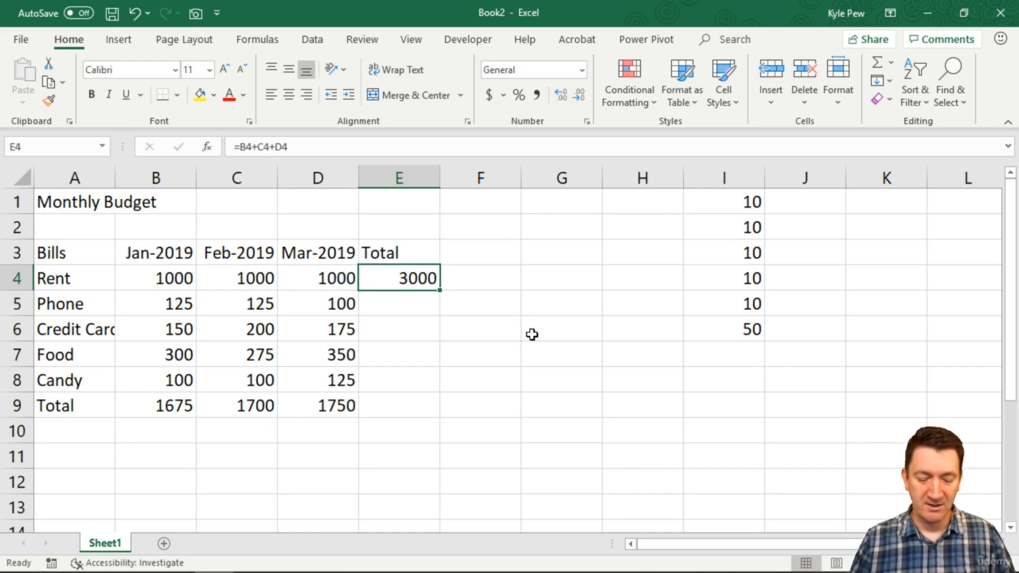
{"action": "key", "text": "ctrl+c"}
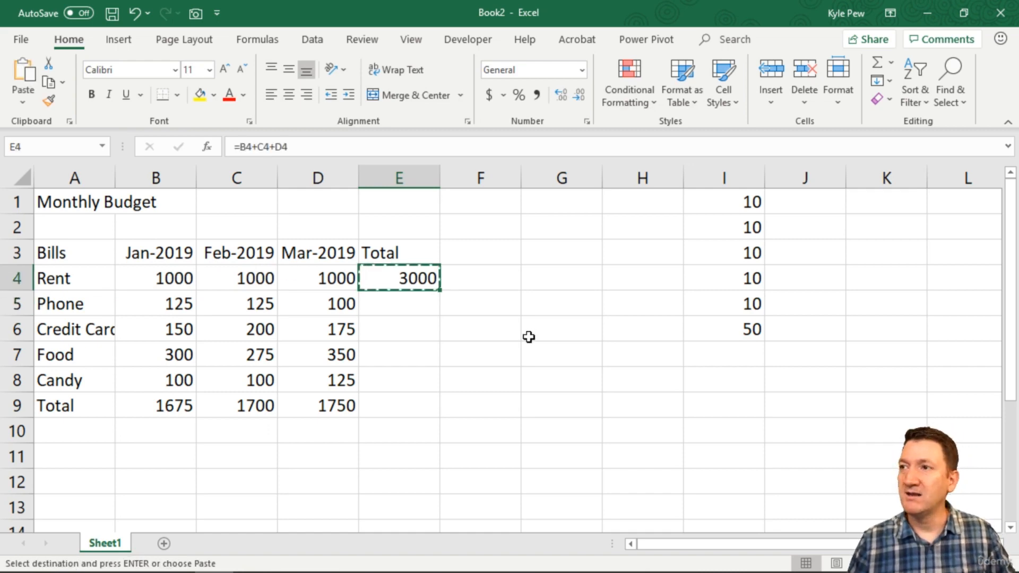
{"action": "left_click", "coordinate": [393, 309]}
{"action": "key", "text": "ctrl+v"}
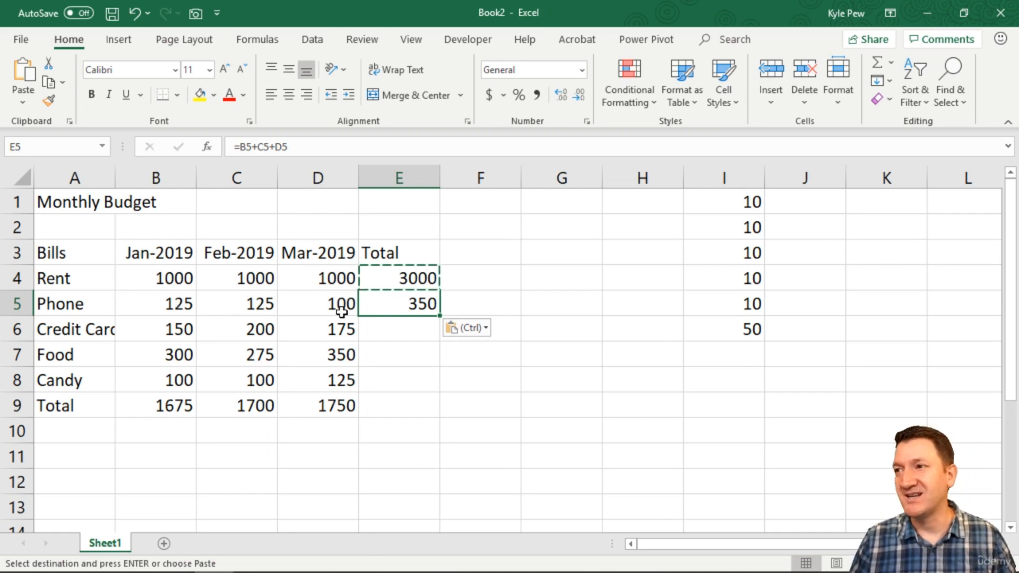
{"action": "double_click", "coordinate": [411, 304]}
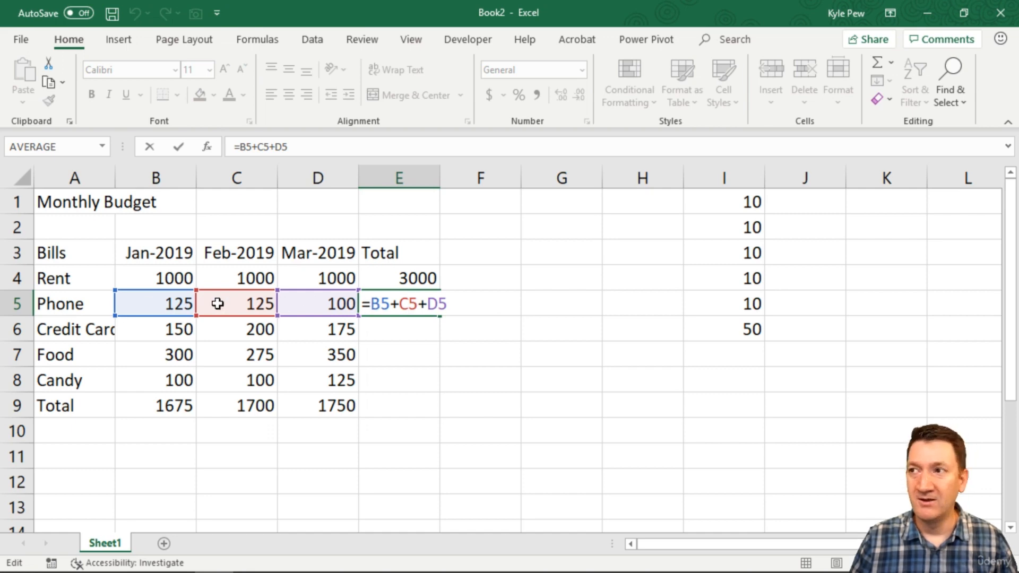
{"action": "key", "text": "ctrl+Return"}
{"action": "double_click", "coordinate": [404, 277]}
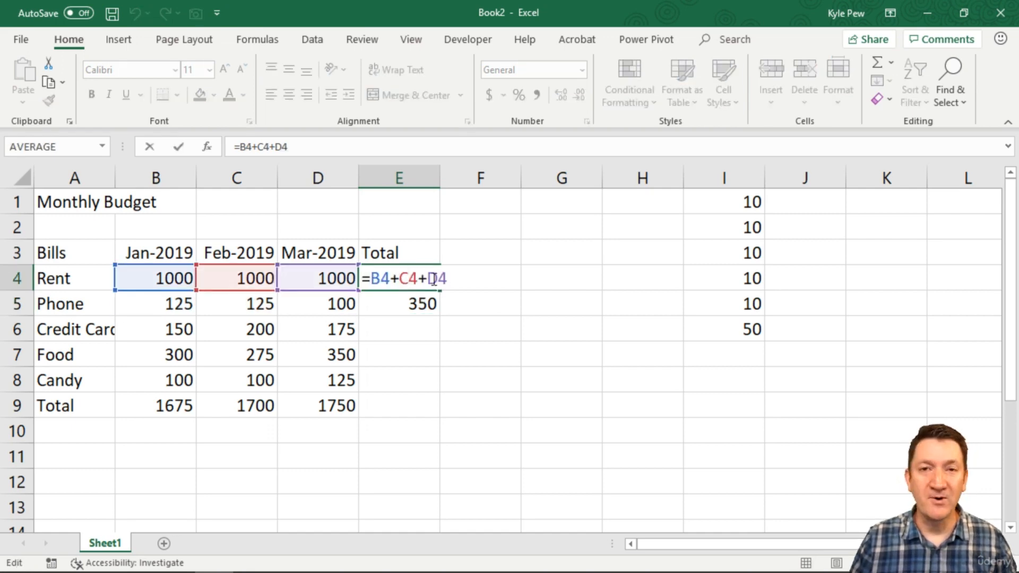
{"action": "key", "text": "Return"}
Copy the E5 total formula into cells E6, E7, E8 and E9.
{"action": "key", "text": "ctrl+c"}
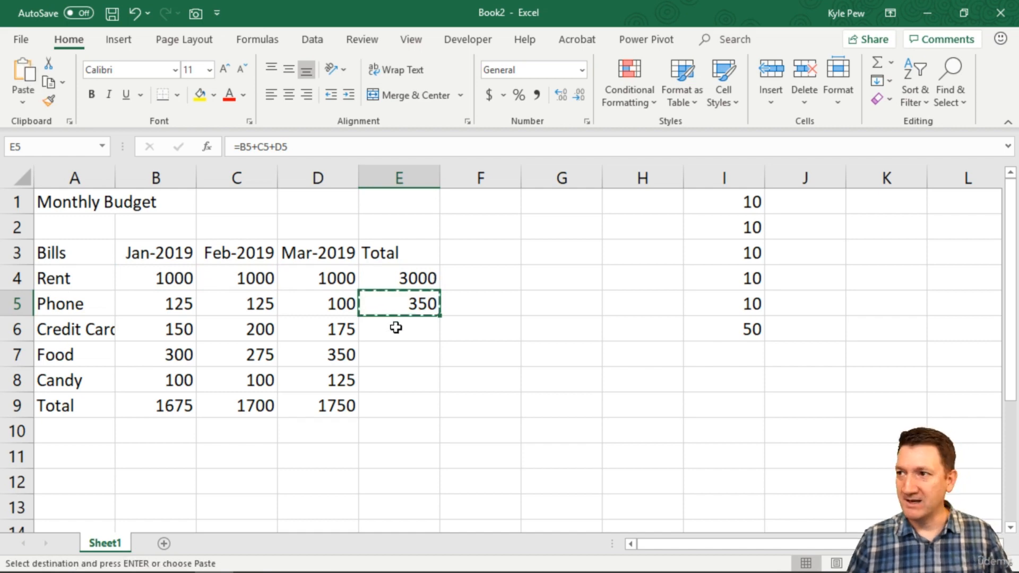
{"action": "left_click", "coordinate": [396, 336]}
{"action": "key", "text": "ctrl+v"}
{"action": "left_click", "coordinate": [390, 363]}
{"action": "key", "text": "ctrl+v"}
{"action": "left_click", "coordinate": [391, 380]}
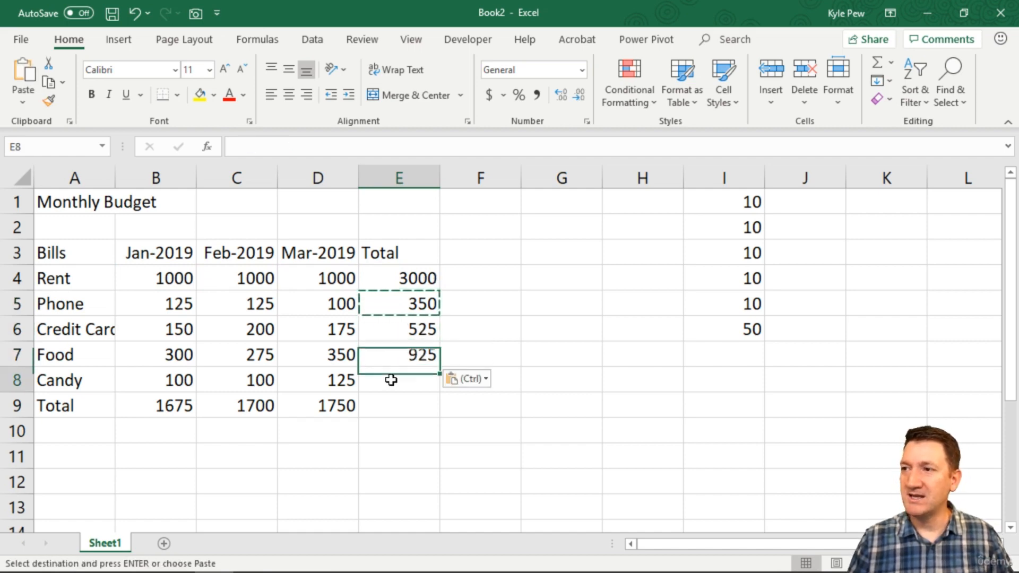
{"action": "key", "text": "ctrl+v"}
{"action": "left_click", "coordinate": [391, 400]}
{"action": "key", "text": "ctrl+v"}
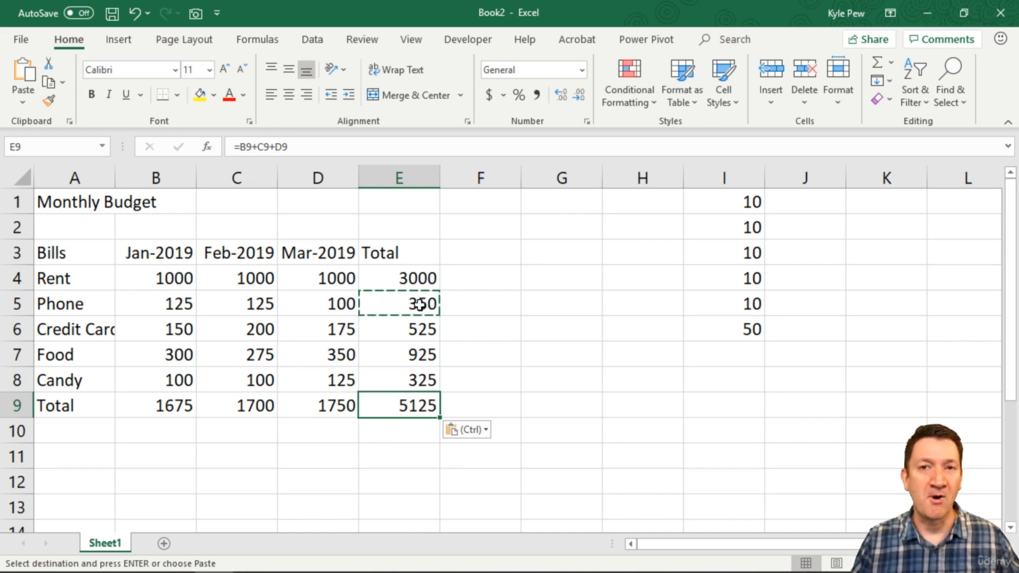
{"action": "key", "text": "Escape"}
Clear the test values and formula from cells I1 through I6.
{"action": "left_click_drag", "start_coordinate": [737, 206], "coordinate": [711, 326]}
{"action": "key", "text": "Delete"}
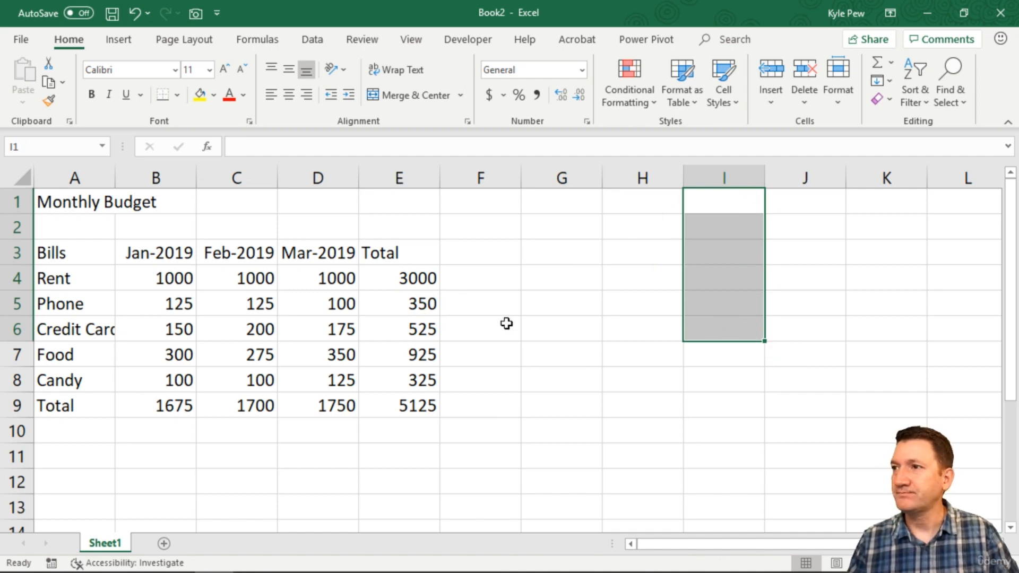
{"action": "left_click", "coordinate": [139, 280]}
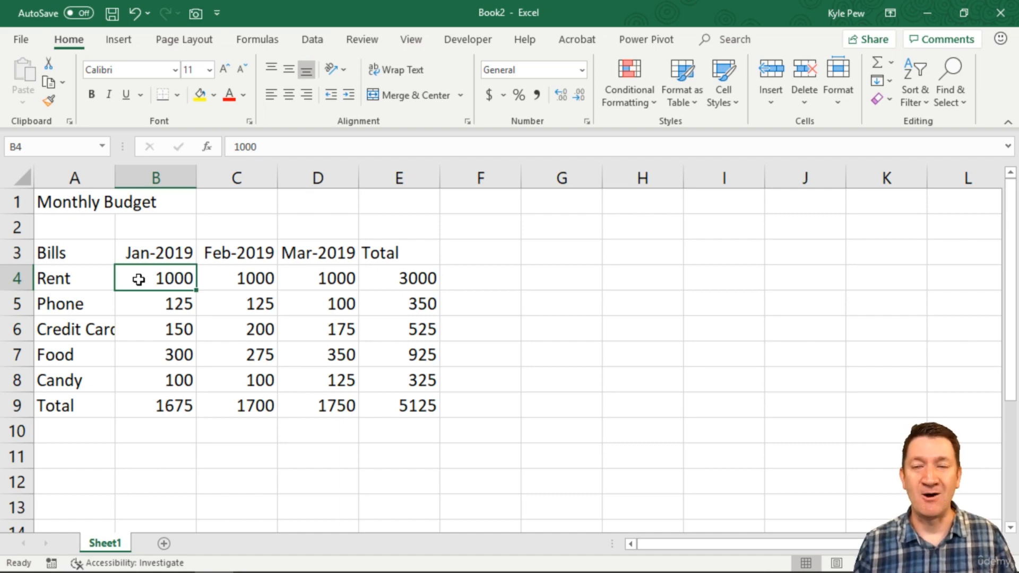
Enter the column heading Percent in F3 next to Total.
{"action": "left_click_drag", "start_coordinate": [398, 285], "coordinate": [391, 399]}
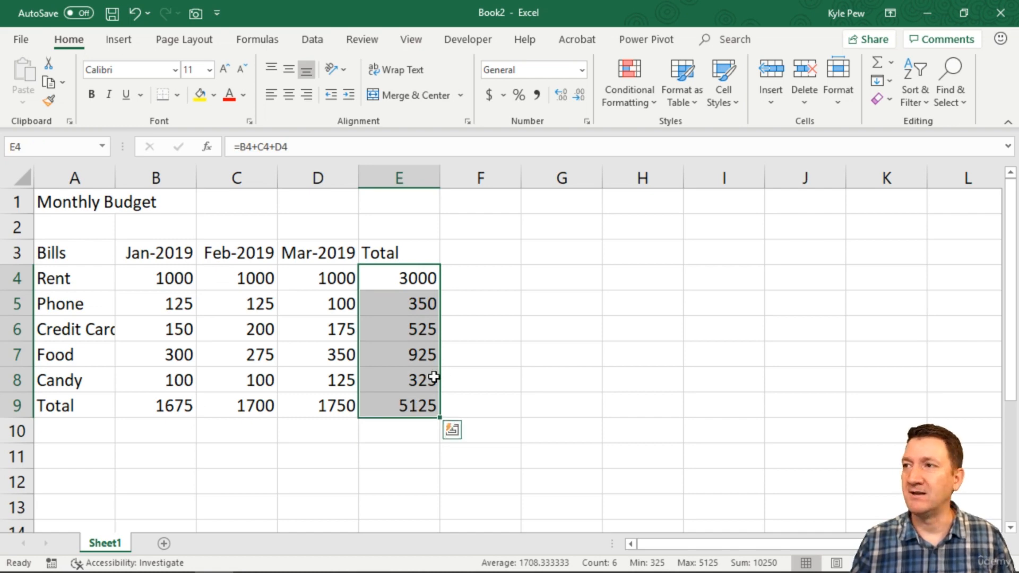
{"action": "left_click", "coordinate": [472, 254]}
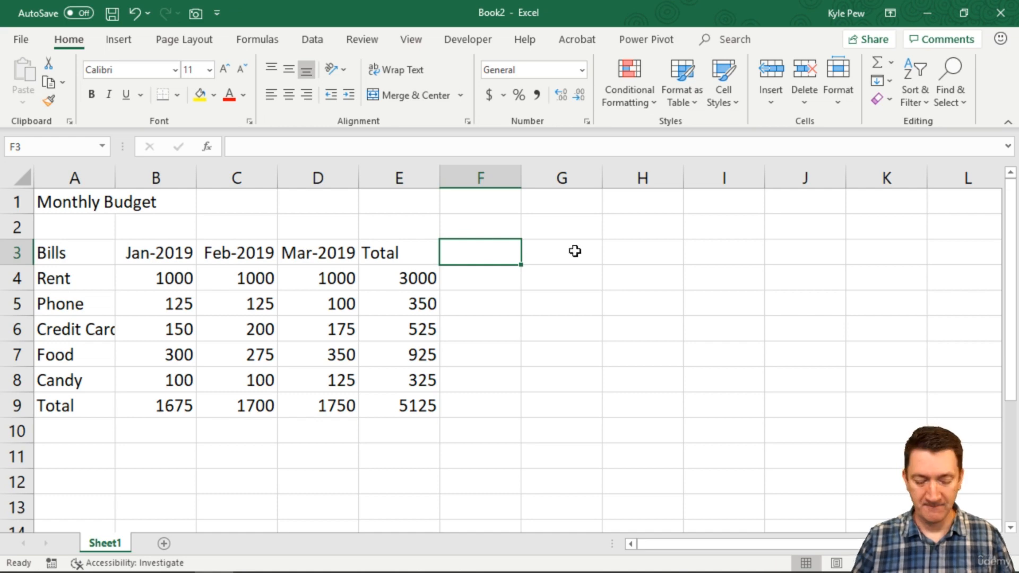
{"action": "type", "text": "Pere"}
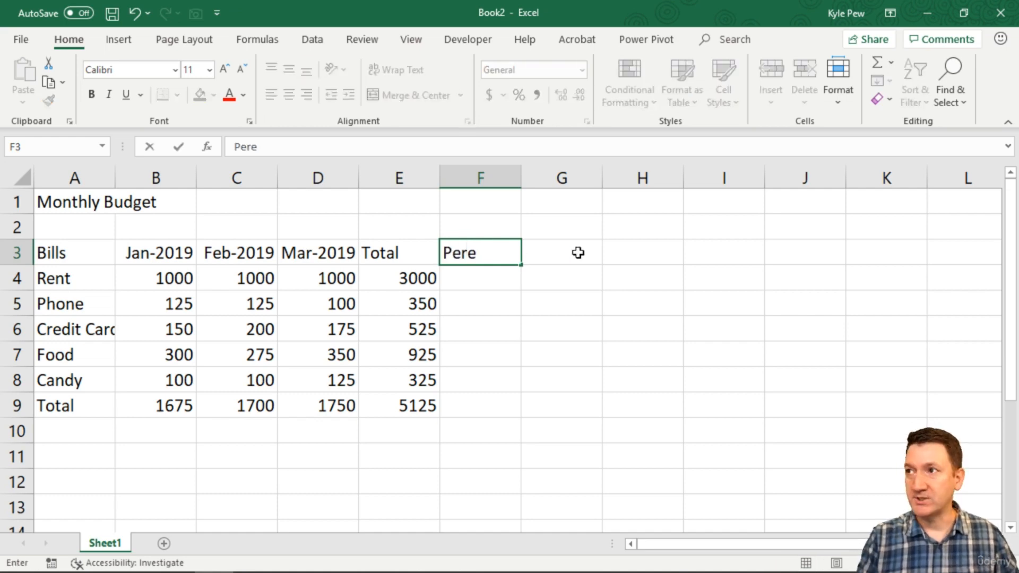
{"action": "key", "text": "BackSpace"}
{"action": "type", "text": "cent"}
{"action": "key", "text": "ctrl+Return"}
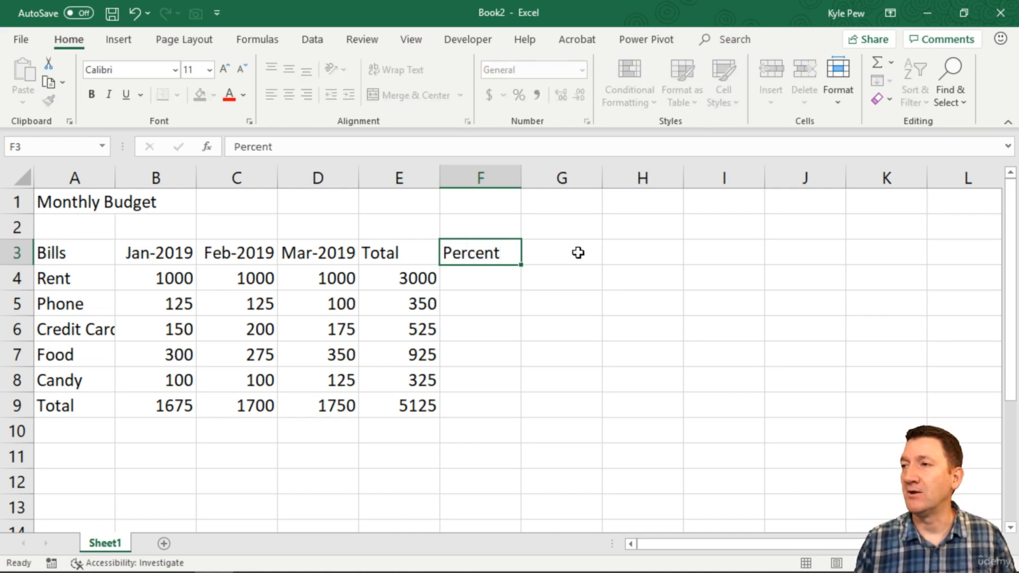
{"action": "key", "text": "Return"}
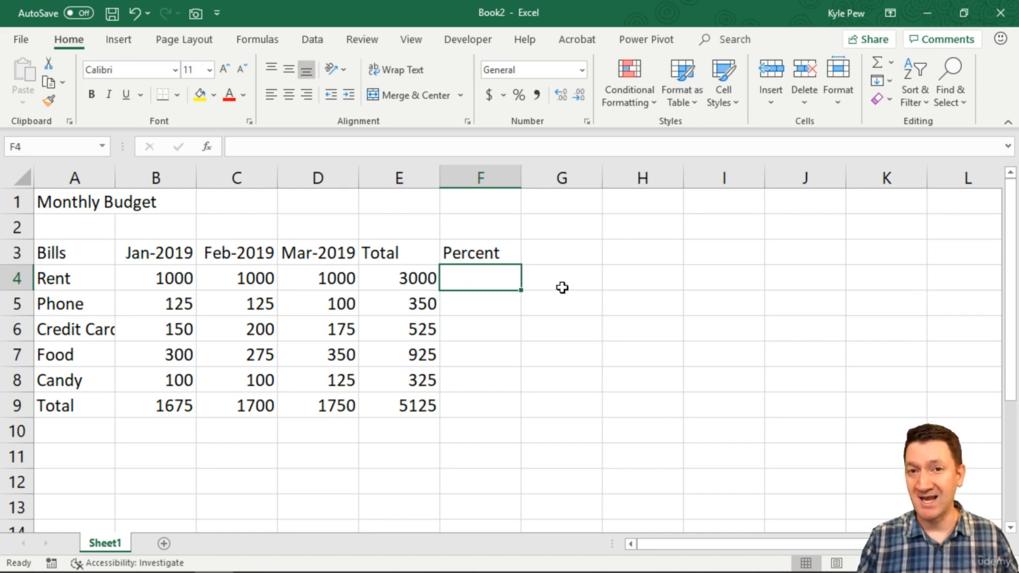
Enter the formula =E4/E9 in F4 to compute Rent's share of the grand total.
{"action": "type", "text": "="}
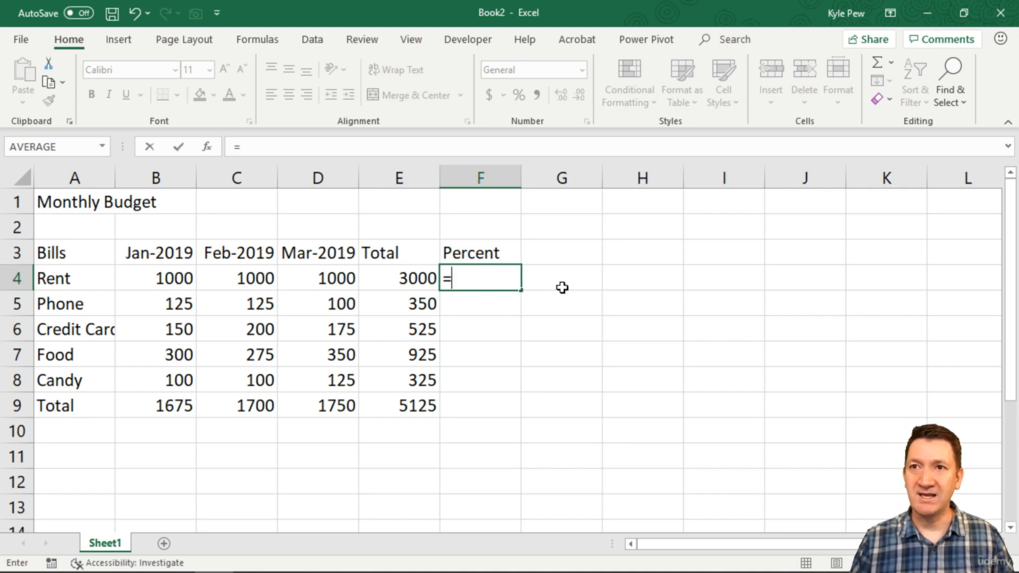
{"action": "left_click", "coordinate": [403, 281]}
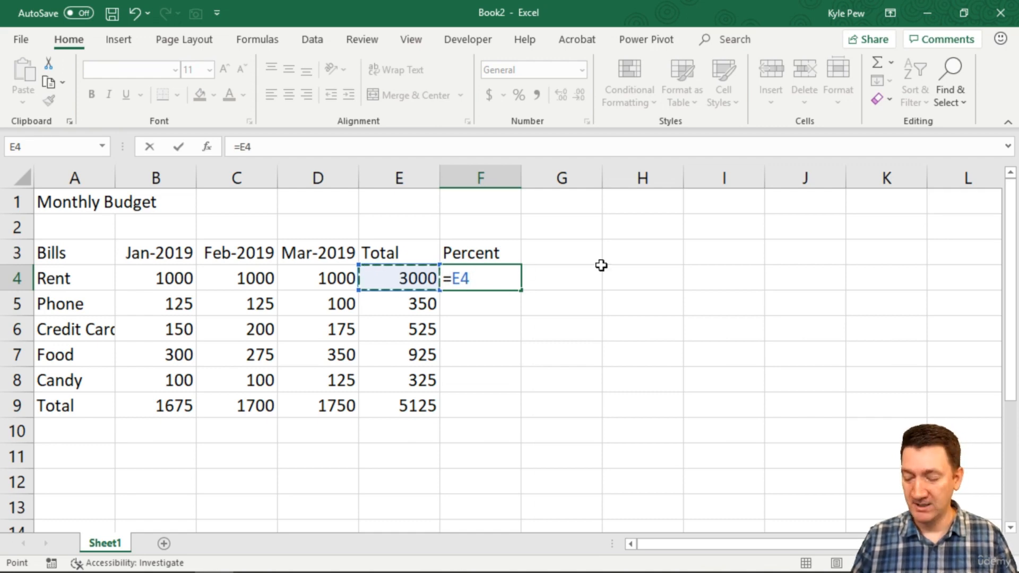
{"action": "type", "text": "/"}
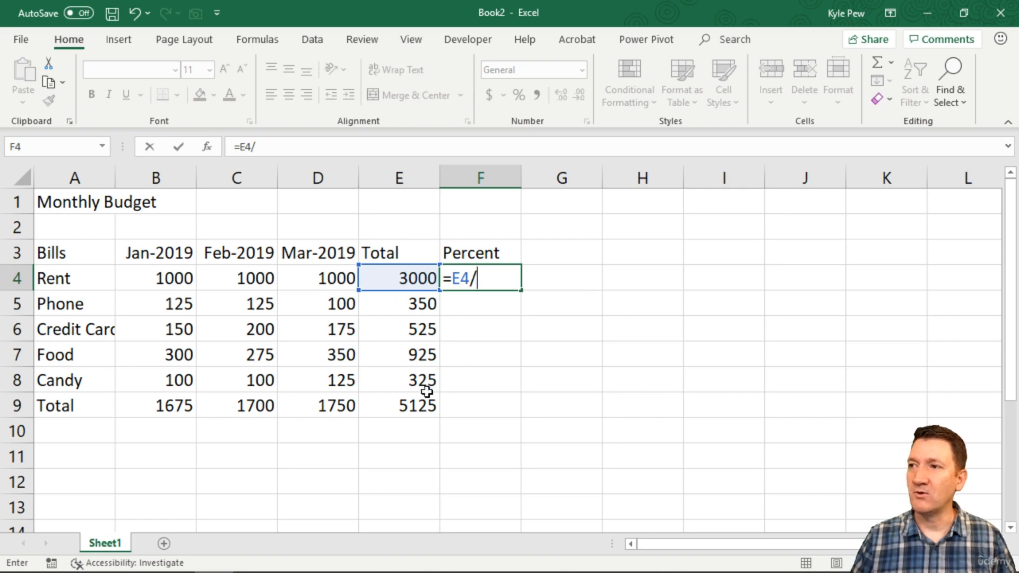
{"action": "left_click", "coordinate": [411, 407]}
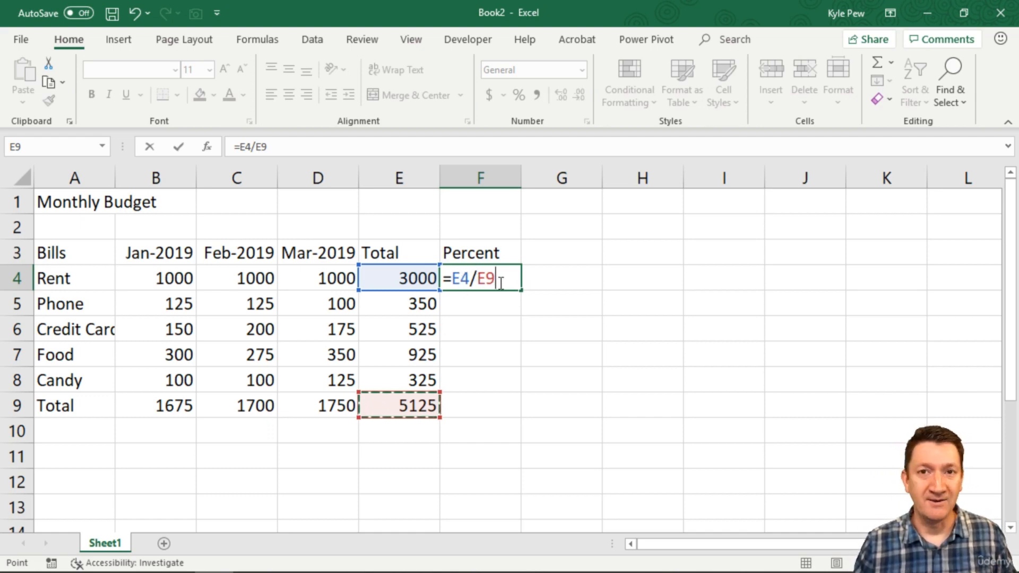
{"action": "key", "text": "Return"}
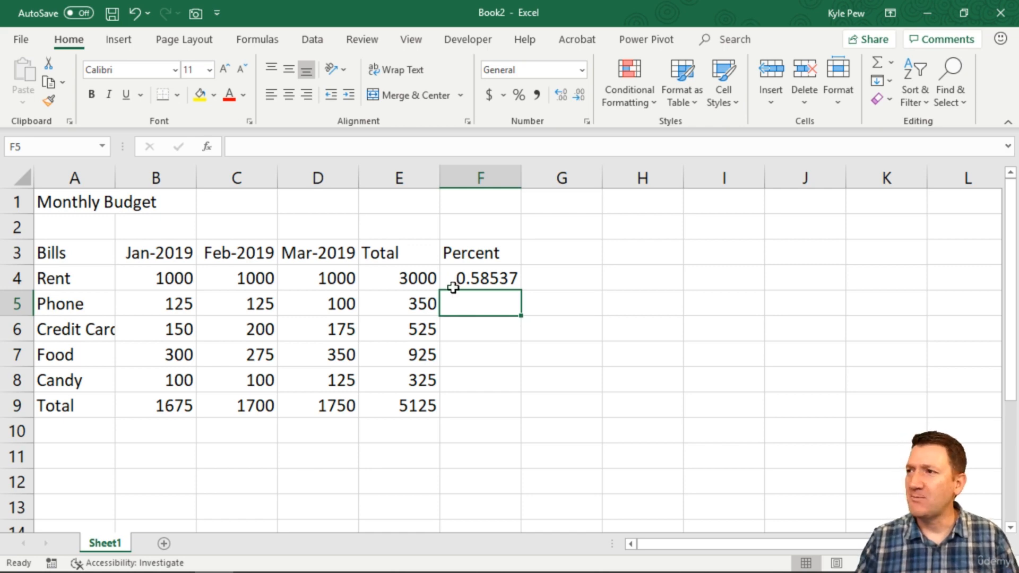
{"action": "left_click", "coordinate": [495, 276]}
{"action": "double_click", "coordinate": [498, 277]}
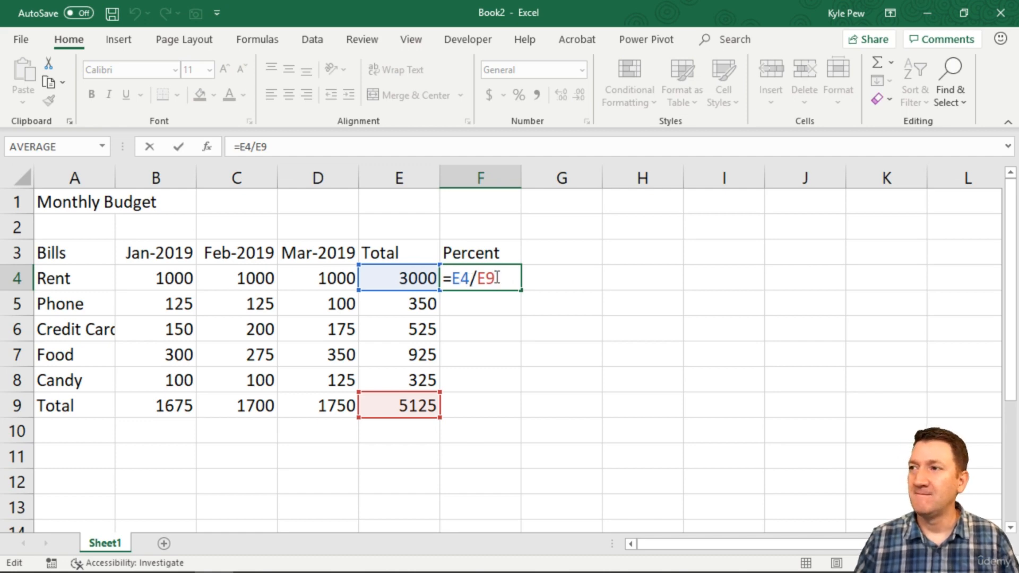
{"action": "key", "text": "Return"}
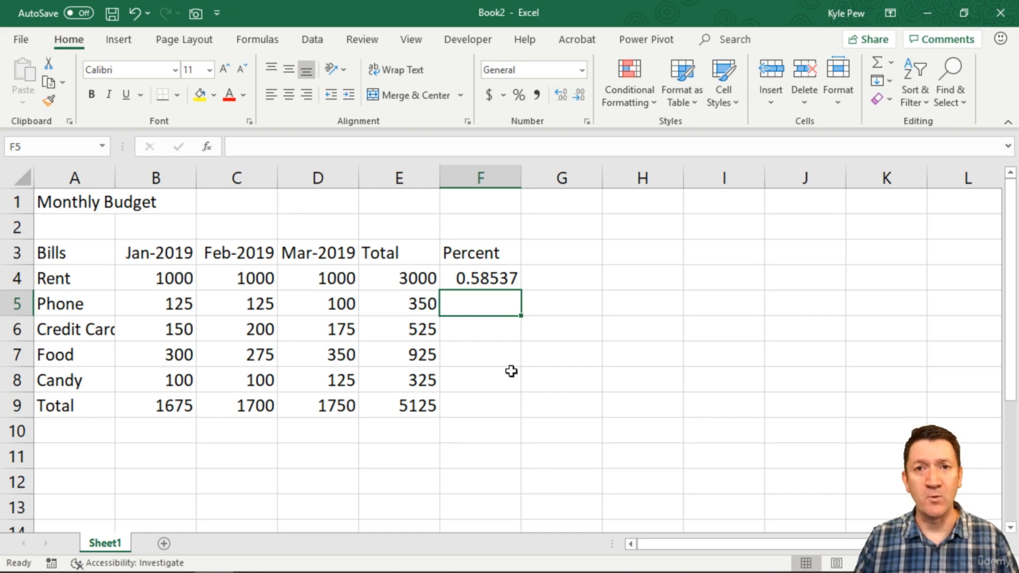
Copy the F4 percent formula into F5 and F6.
{"action": "left_click", "coordinate": [494, 286]}
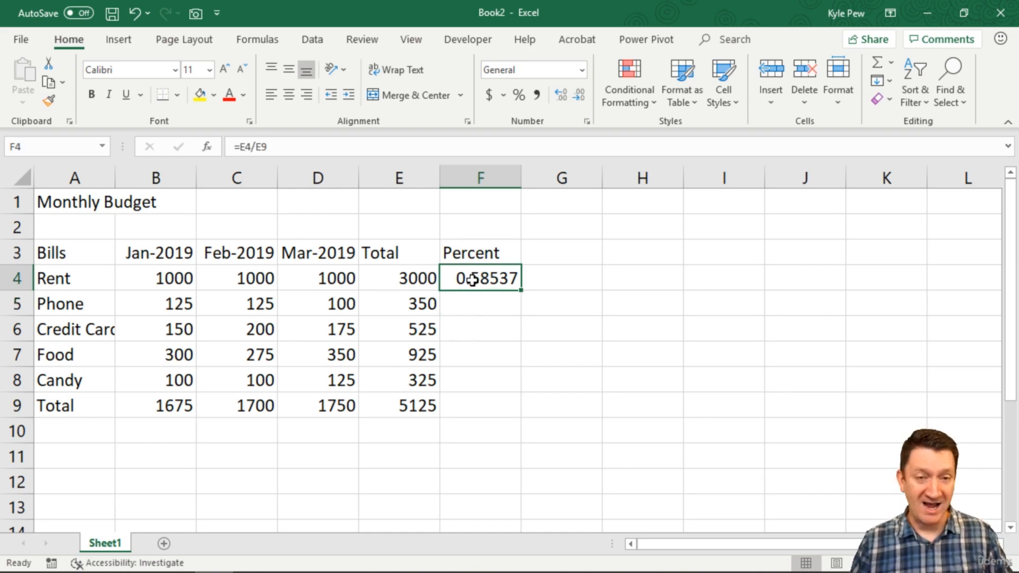
{"action": "key", "text": "ctrl+c"}
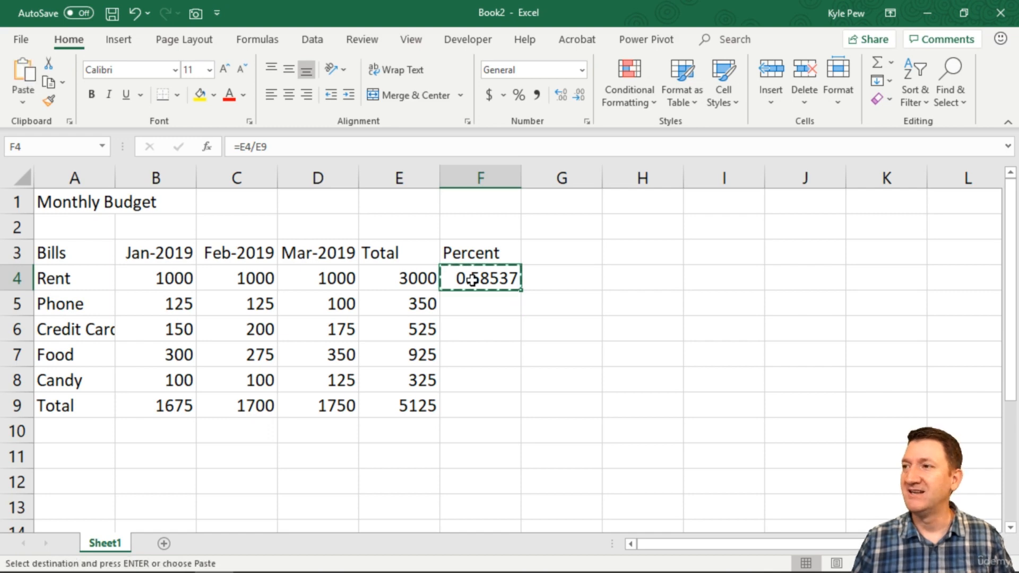
{"action": "left_click", "coordinate": [467, 307]}
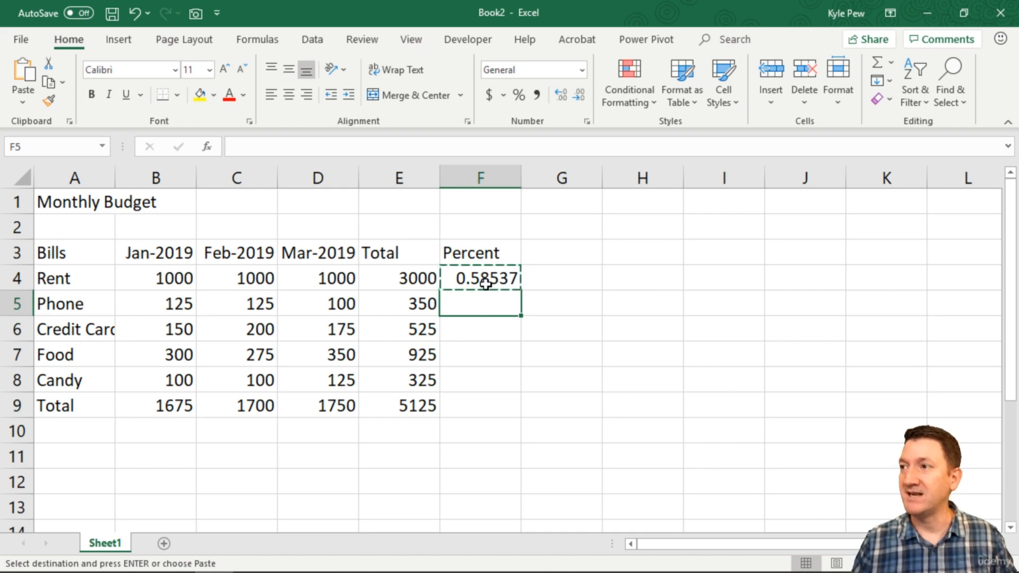
{"action": "key", "text": "ctrl+v"}
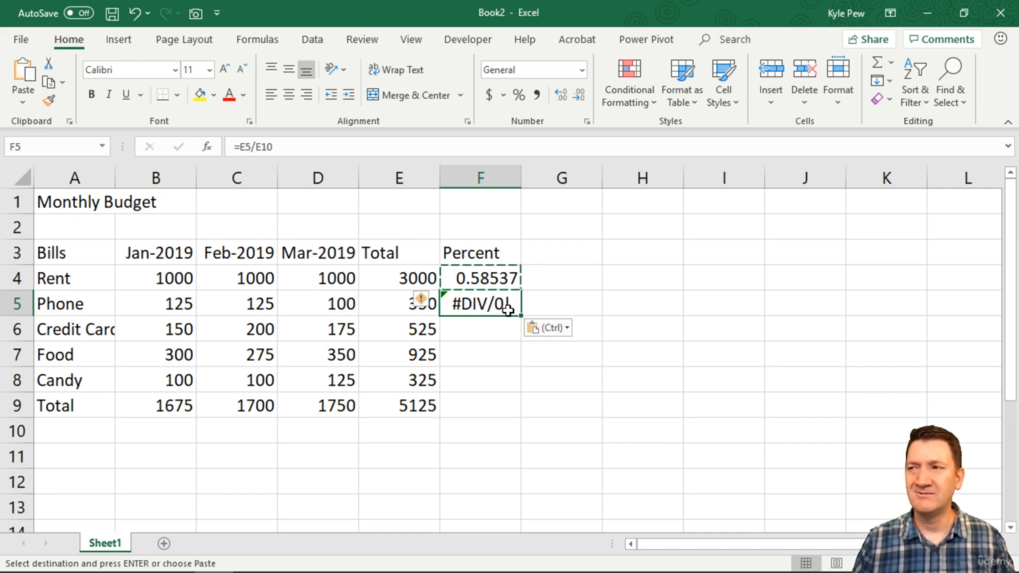
{"action": "left_click", "coordinate": [487, 332]}
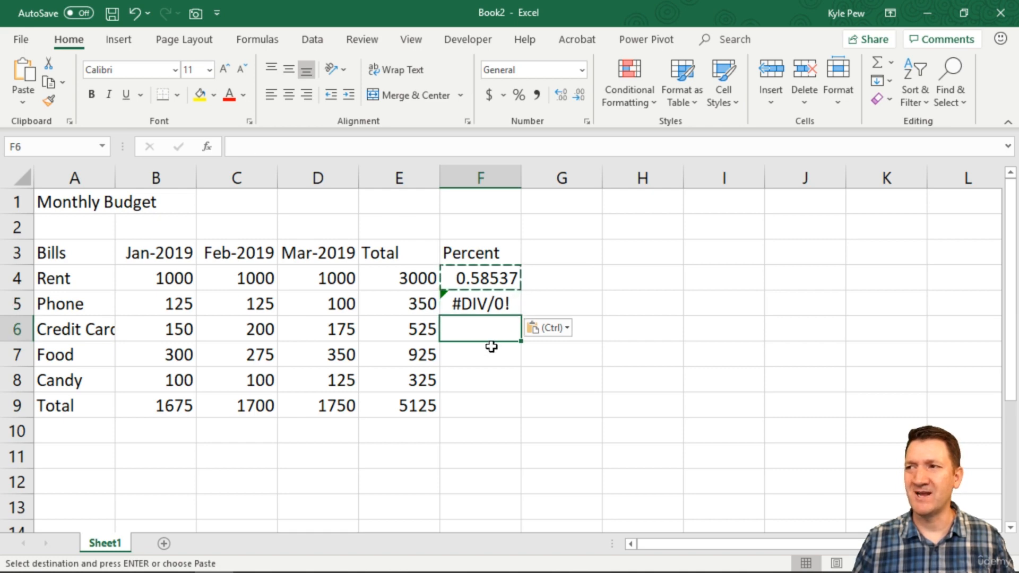
{"action": "key", "text": "ctrl+v"}
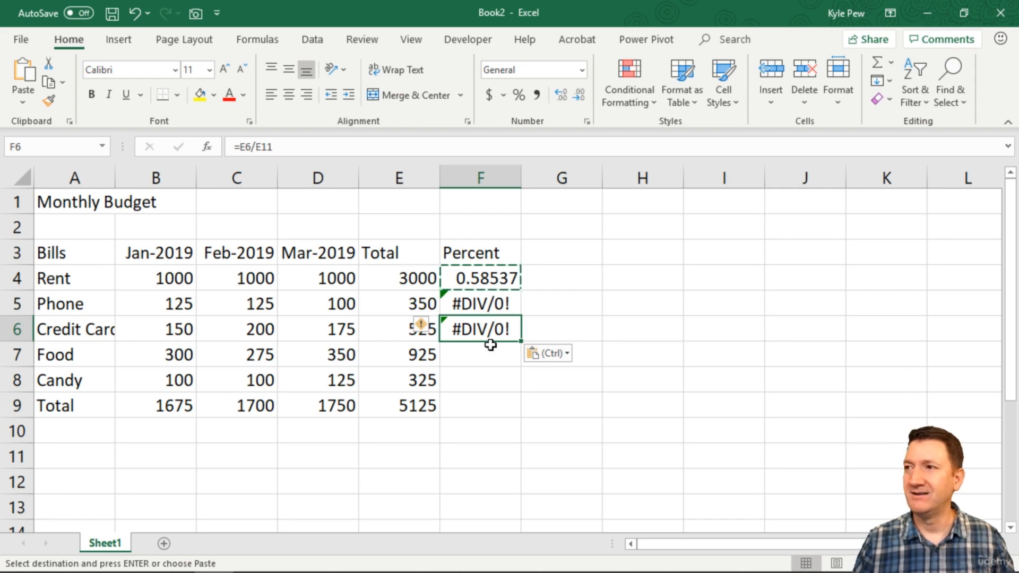
{"action": "key", "text": "Escape"}
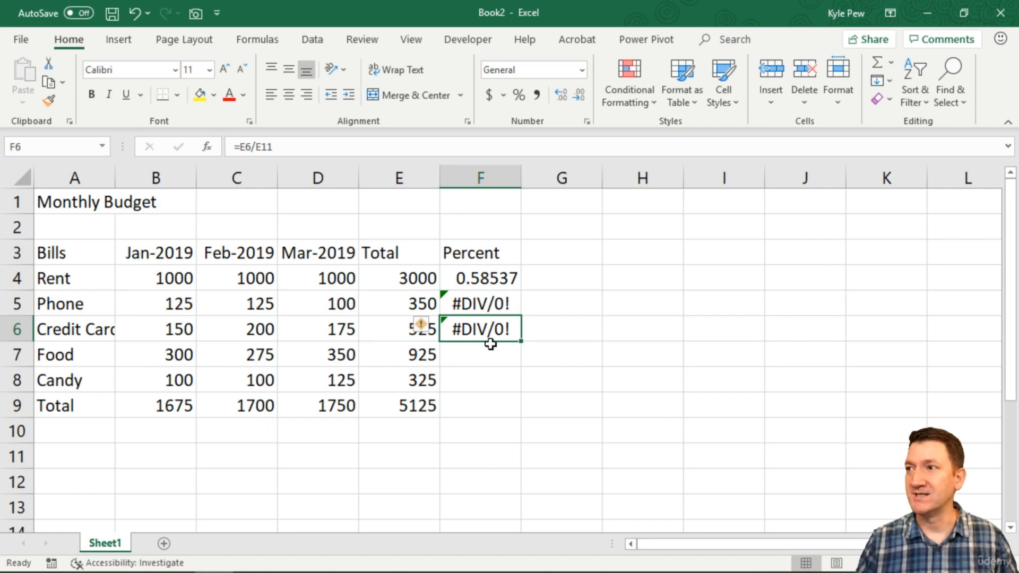
Inspect the percent formulas in F4, F5 and F6 to compare their cell references.
{"action": "left_click", "coordinate": [484, 281]}
{"action": "double_click", "coordinate": [484, 280]}
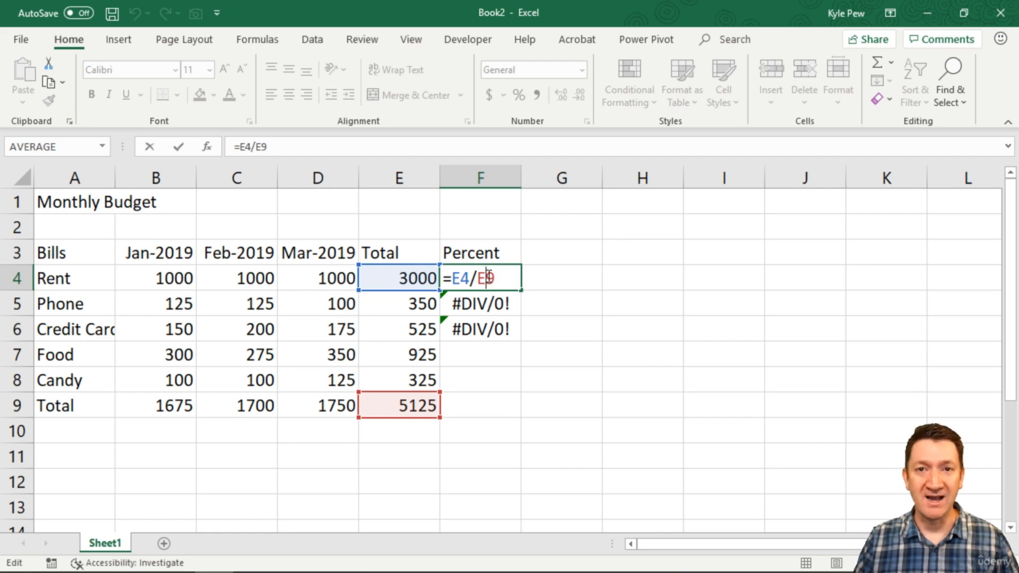
{"action": "key", "text": "Return"}
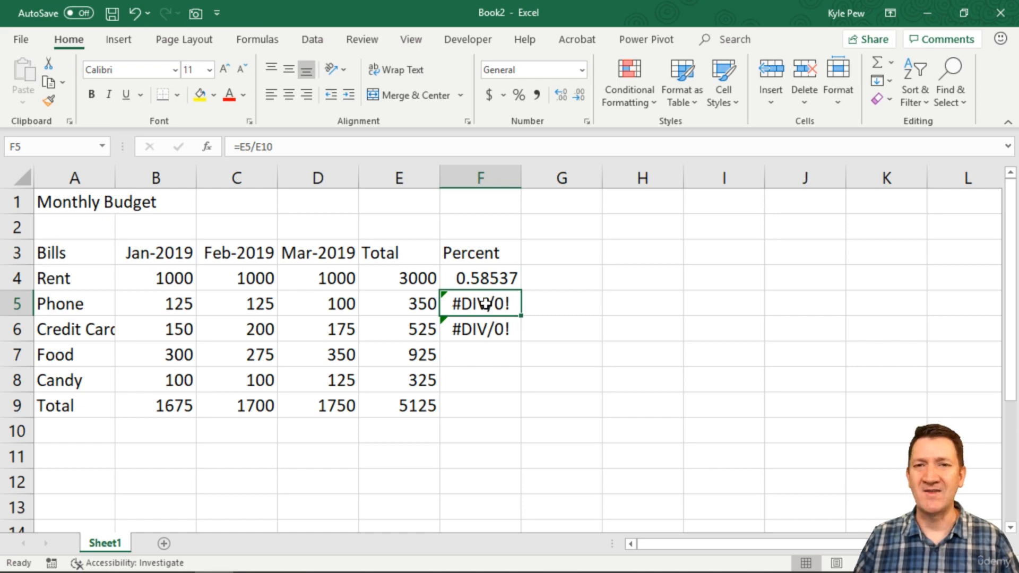
{"action": "double_click", "coordinate": [486, 303]}
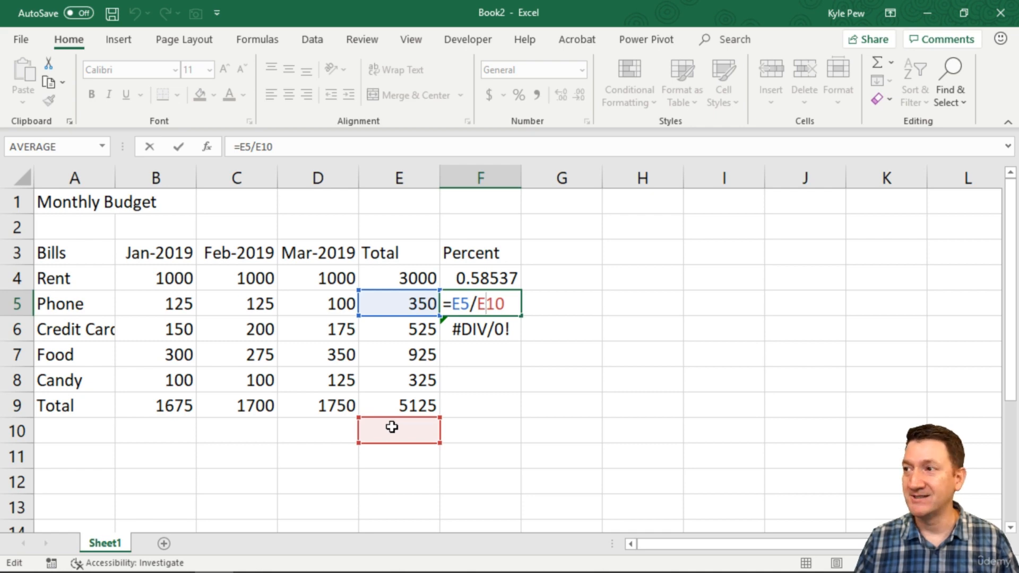
{"action": "double_click", "coordinate": [468, 329]}
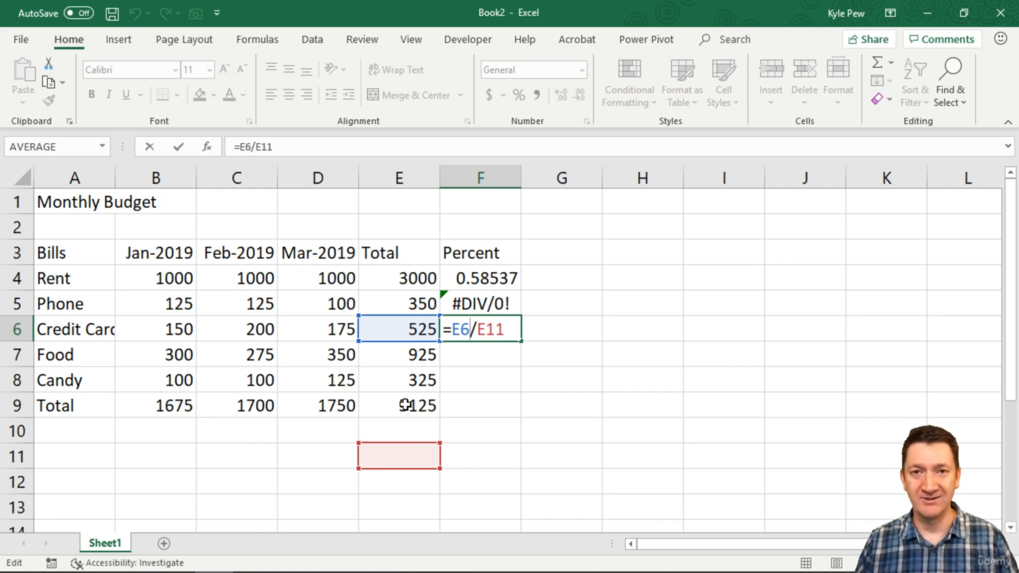
{"action": "key", "text": "ctrl+Return"}
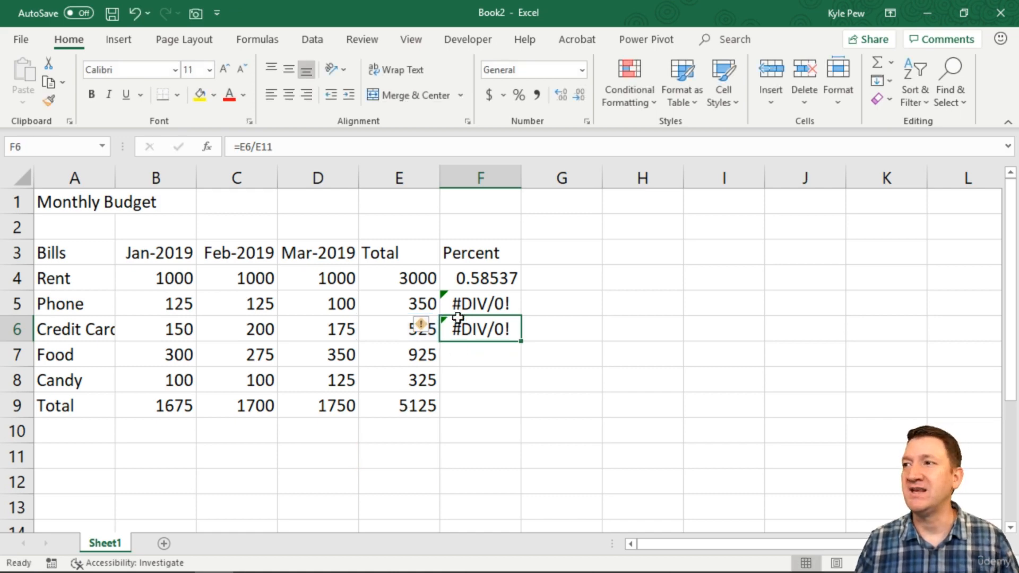
Clear the copied percent formulas from F5 and F6.
{"action": "mouse_move", "coordinate": [458, 305]}
{"action": "left_mouse_down"}
{"action": "mouse_move", "coordinate": [461, 321]}
{"action": "mouse_move", "coordinate": [482, 330]}
{"action": "left_mouse_up"}
{"action": "key", "text": "Delete"}
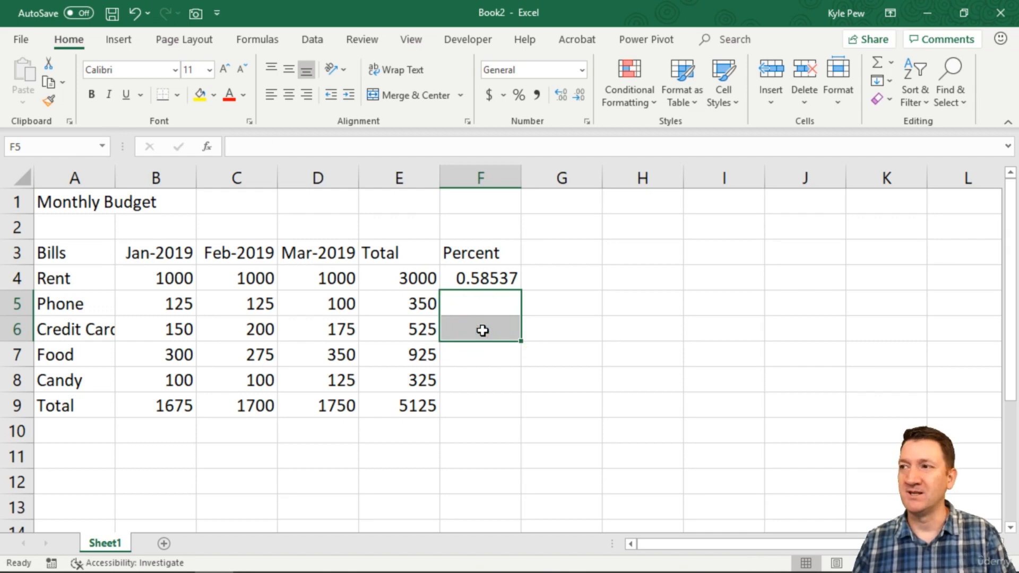
Edit the F4 formula to =E4/$E$9, making the grand total reference absolute.
{"action": "double_click", "coordinate": [482, 276]}
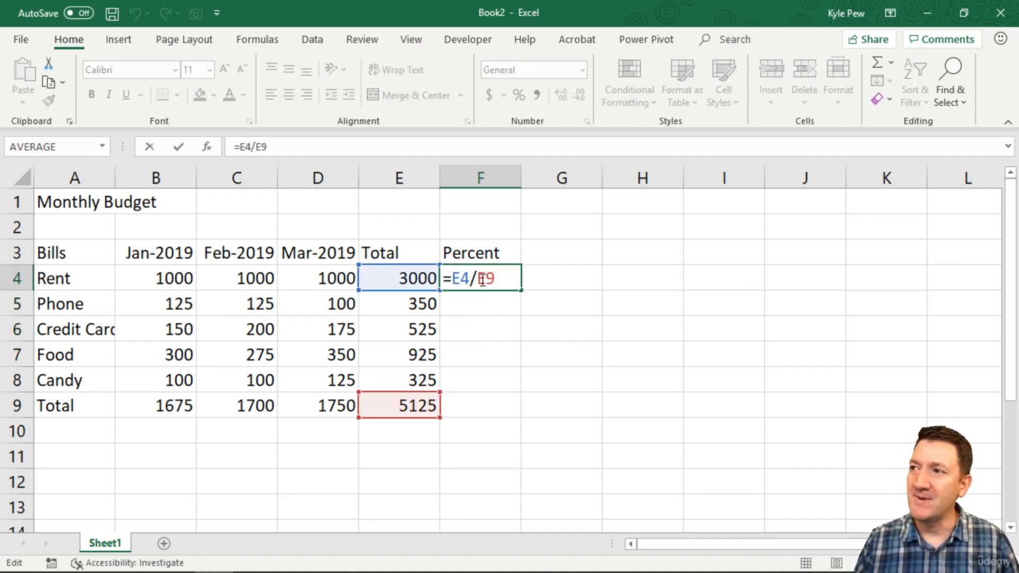
{"action": "left_click_drag", "start_coordinate": [482, 280], "coordinate": [511, 345]}
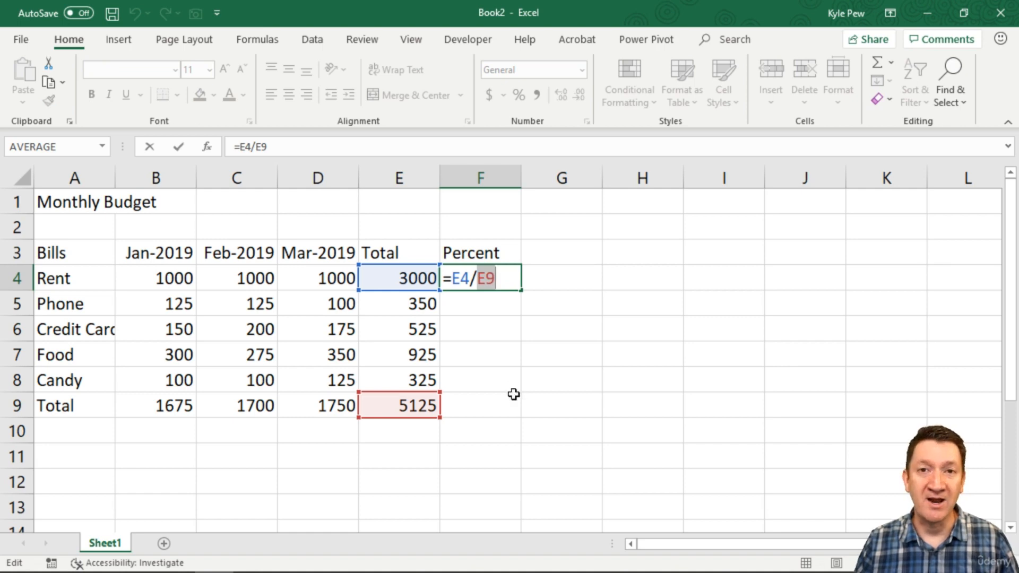
{"action": "left_click", "coordinate": [479, 279]}
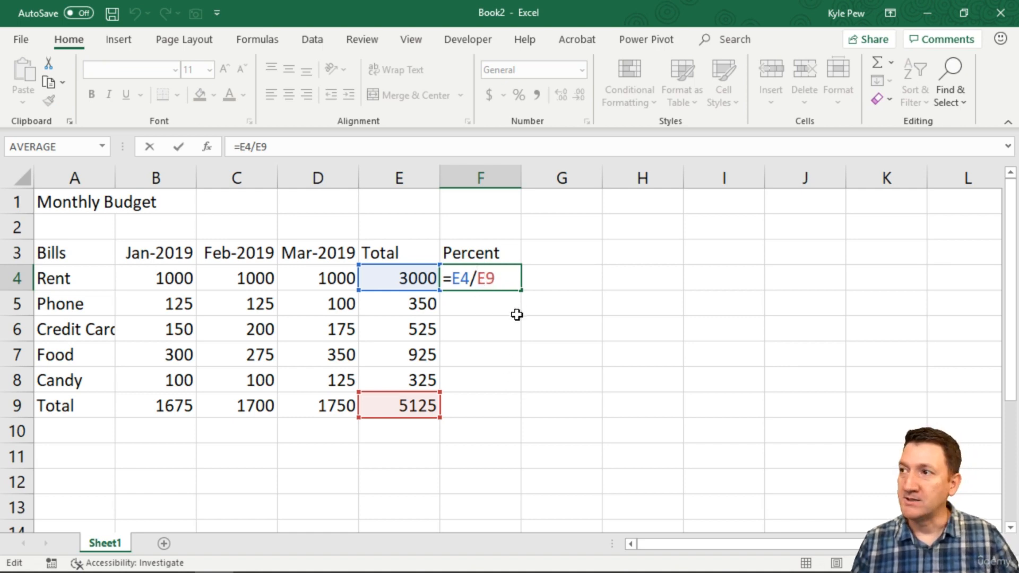
{"action": "type", "text": "$"}
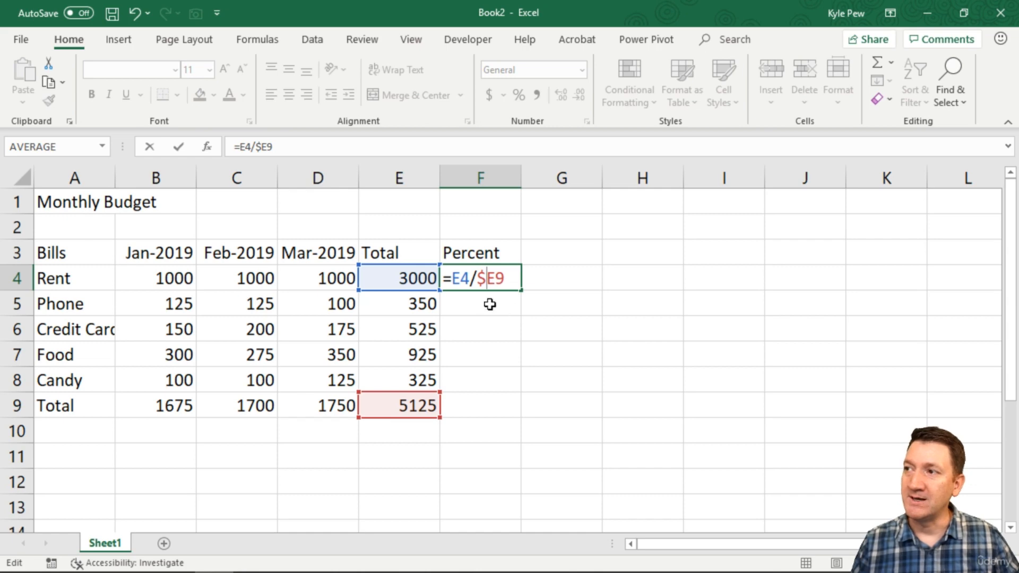
{"action": "left_click", "coordinate": [495, 278]}
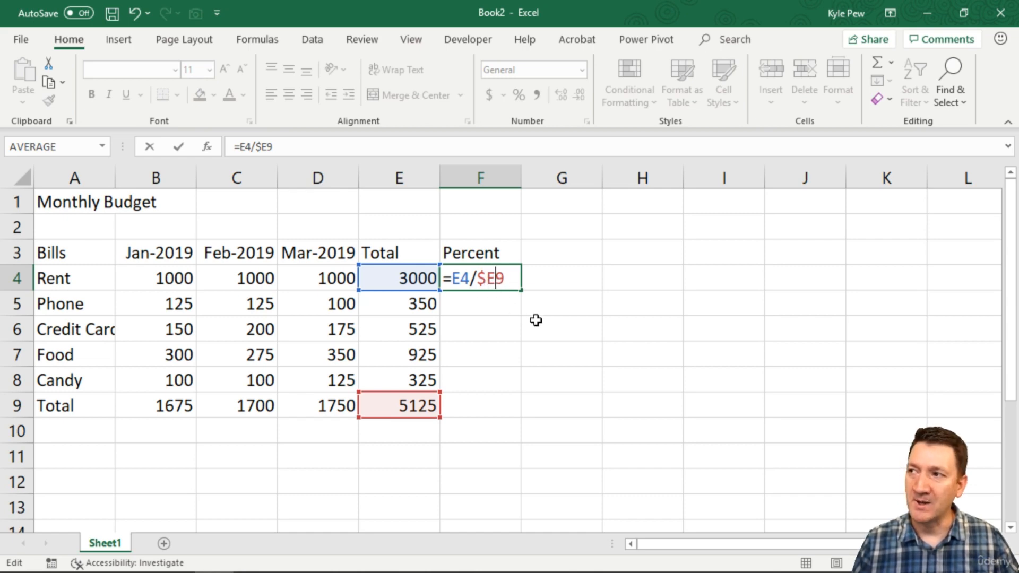
{"action": "type", "text": "$"}
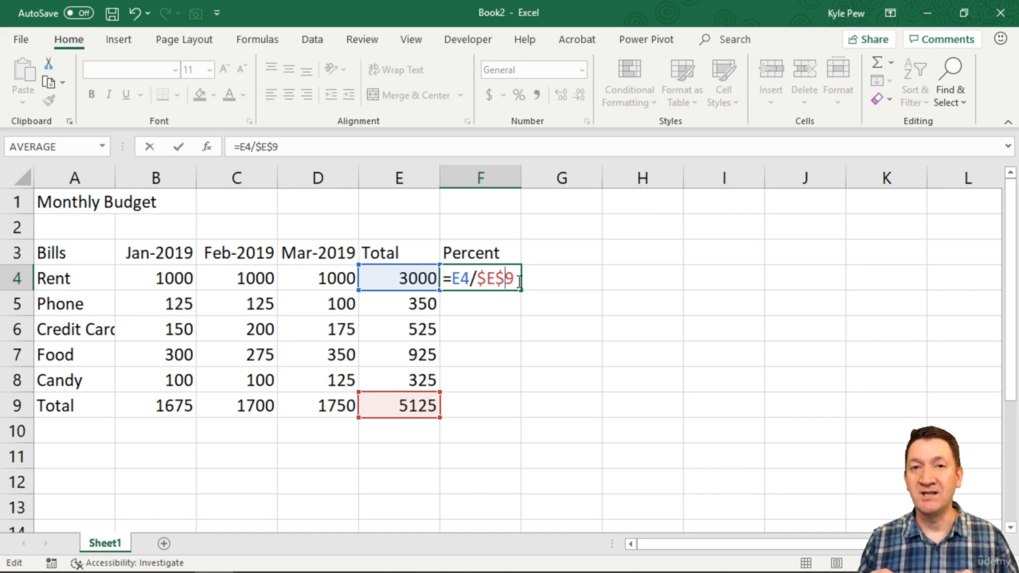
{"action": "key", "text": "Return"}
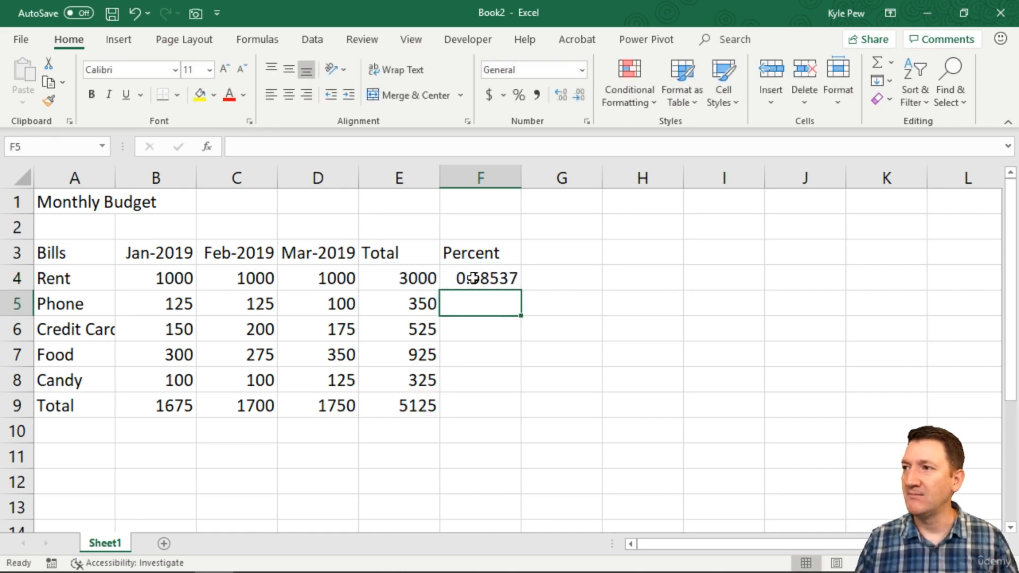
Copy the F4 percent formula into each cell from F5 down to F9.
{"action": "key", "text": "Up"}
{"action": "key", "text": "ctrl+c"}
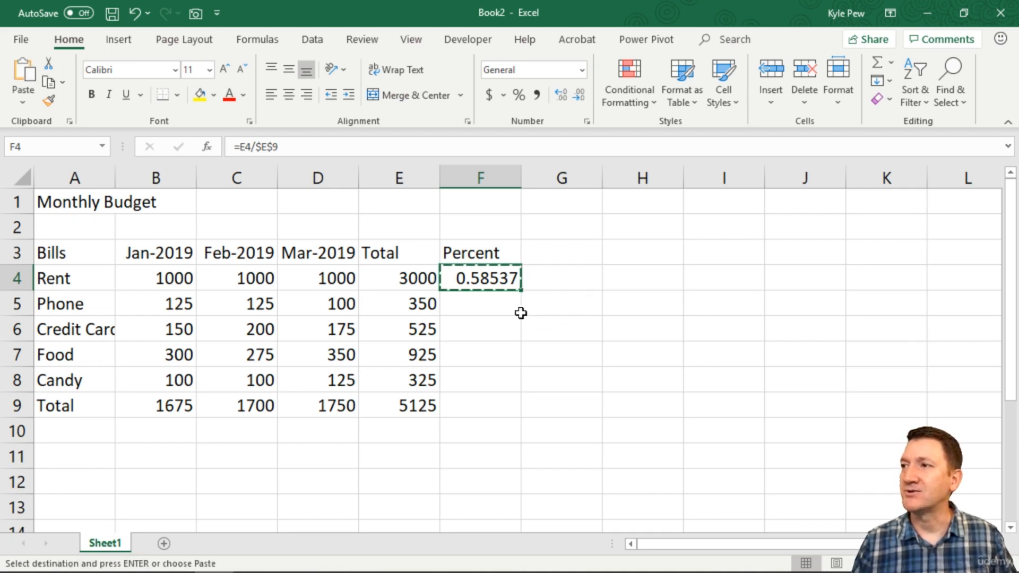
{"action": "left_click", "coordinate": [477, 311]}
{"action": "key", "text": "ctrl+v"}
{"action": "left_click", "coordinate": [479, 340]}
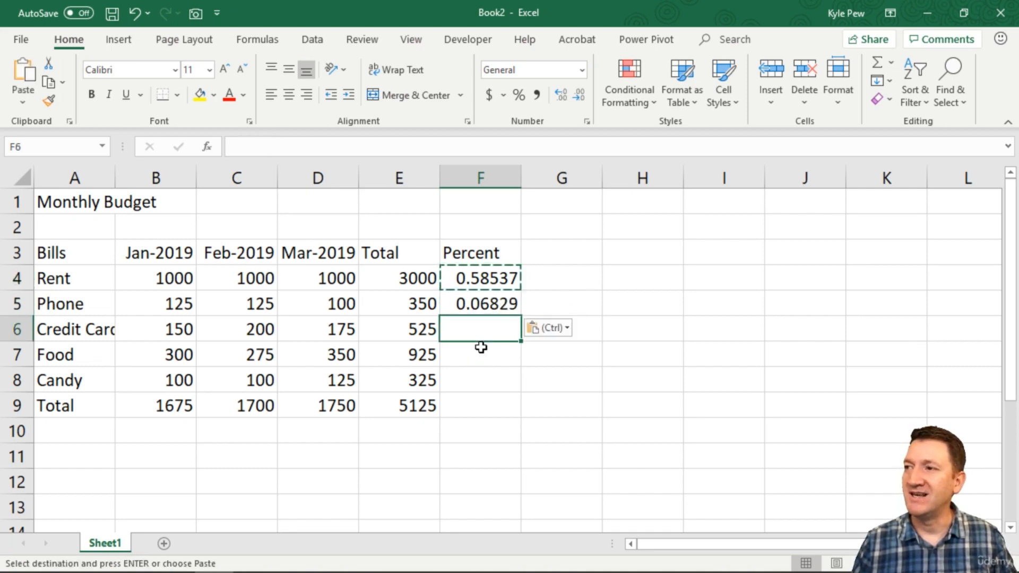
{"action": "key", "text": "ctrl+v"}
{"action": "left_click", "coordinate": [479, 355]}
{"action": "key", "text": "ctrl+v"}
{"action": "left_click", "coordinate": [473, 380]}
{"action": "key", "text": "ctrl+v"}
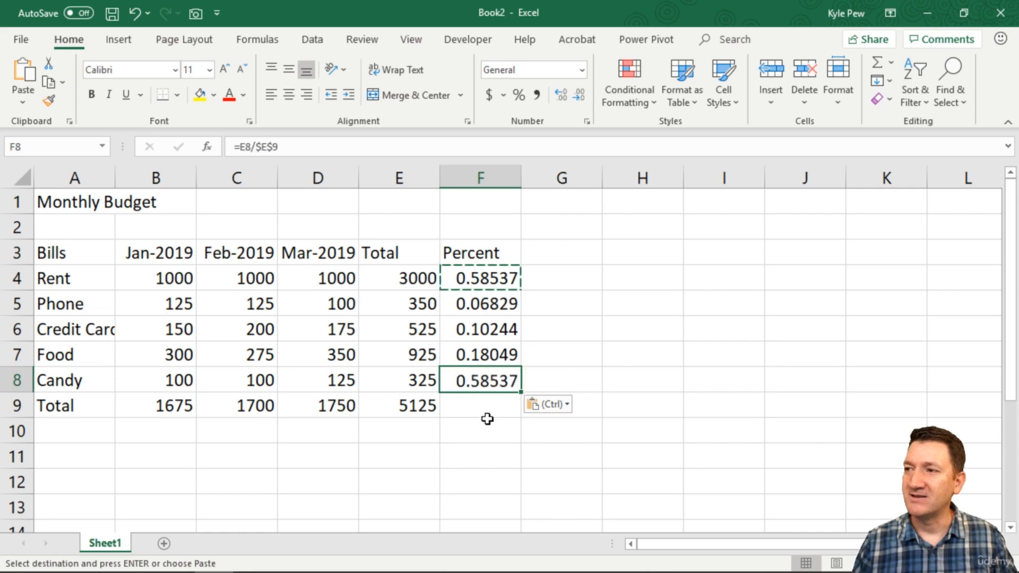
{"action": "left_click", "coordinate": [480, 401]}
{"action": "key", "text": "ctrl+v"}
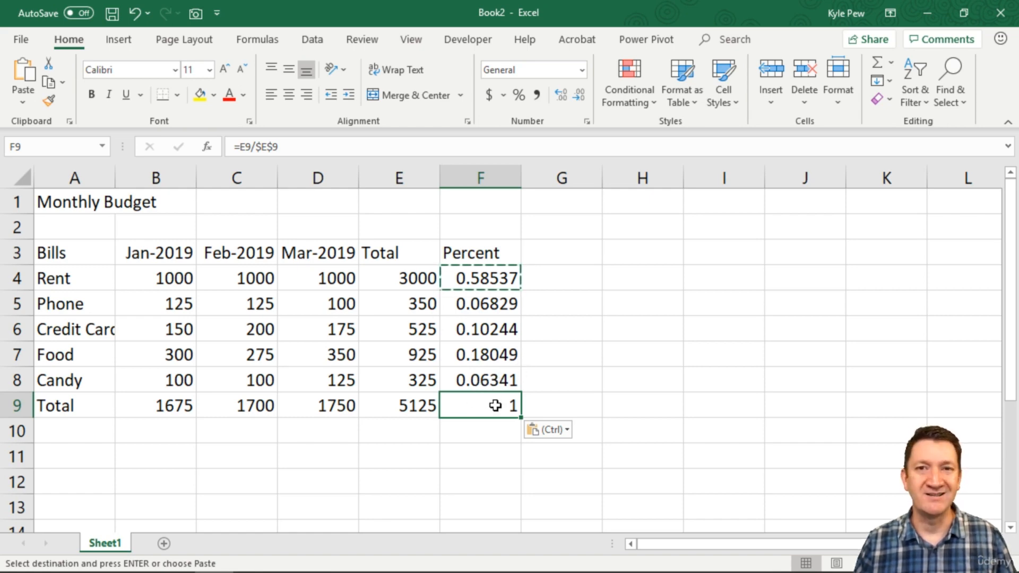
{"action": "key", "text": "Escape"}
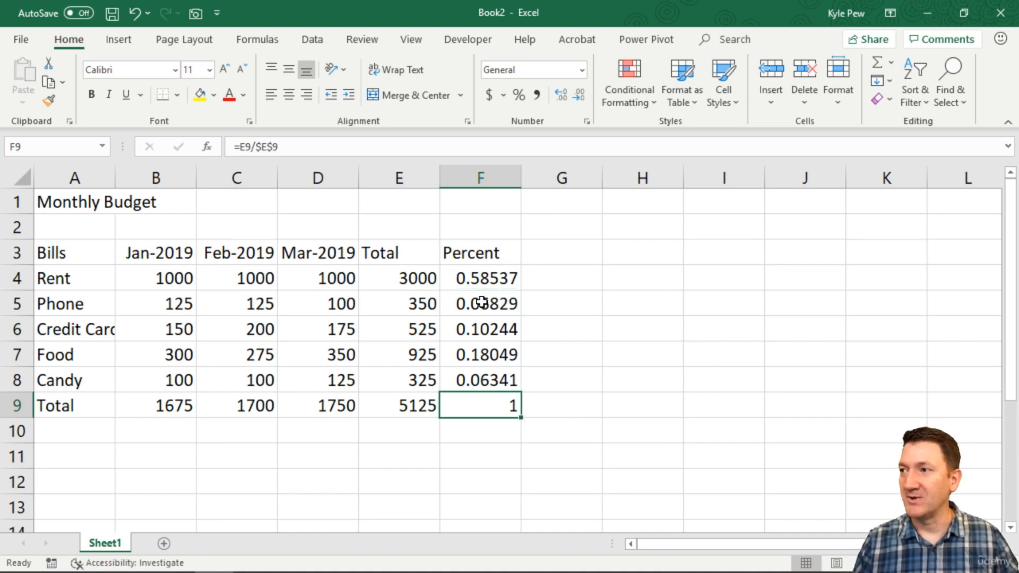
Inspect the copied formulas in F5, F6 and F7 to check the absolute total reference.
{"action": "double_click", "coordinate": [480, 303]}
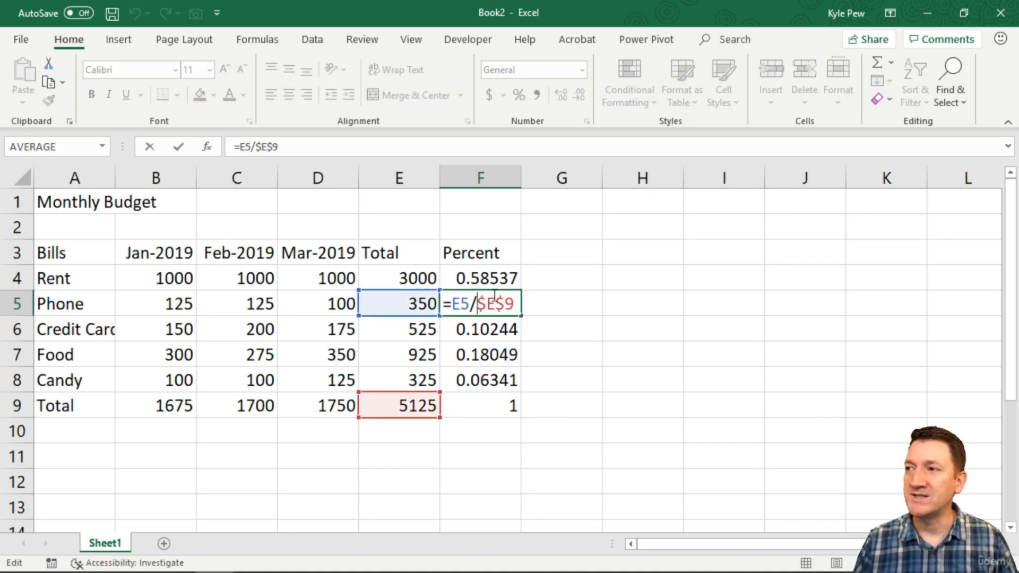
{"action": "key", "text": "Return"}
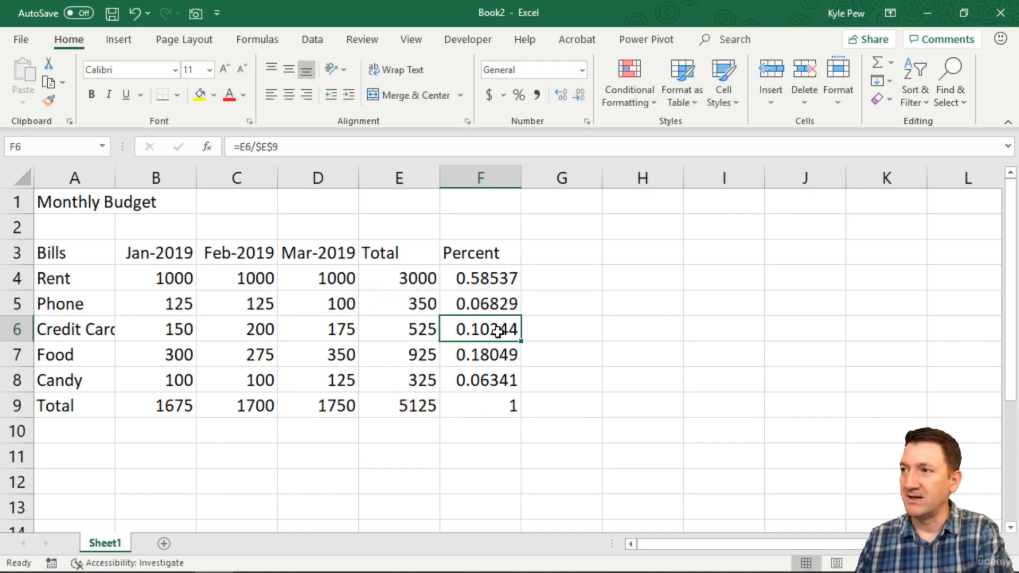
{"action": "double_click", "coordinate": [499, 328]}
{"action": "key", "text": "Return"}
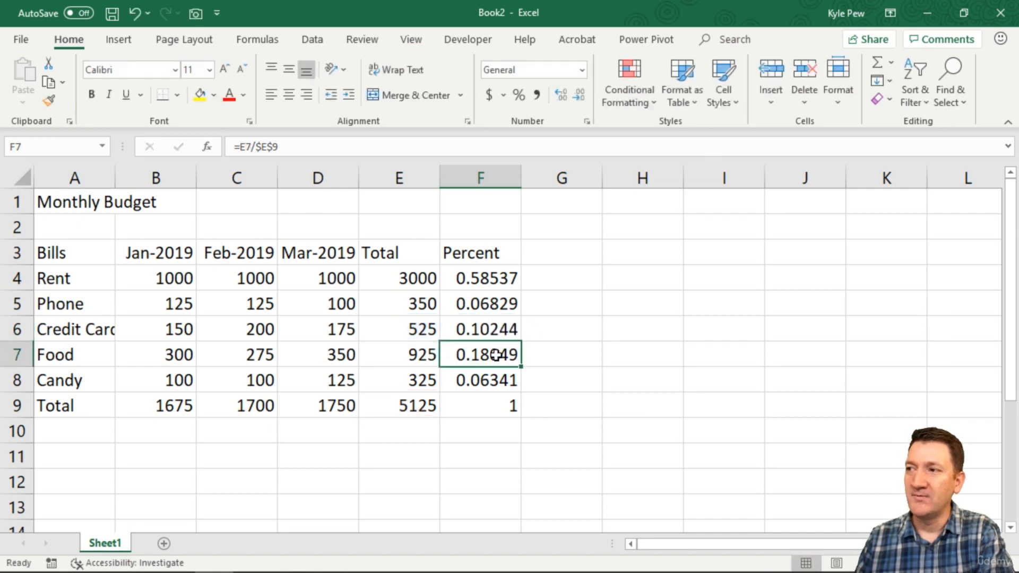
{"action": "double_click", "coordinate": [501, 355]}
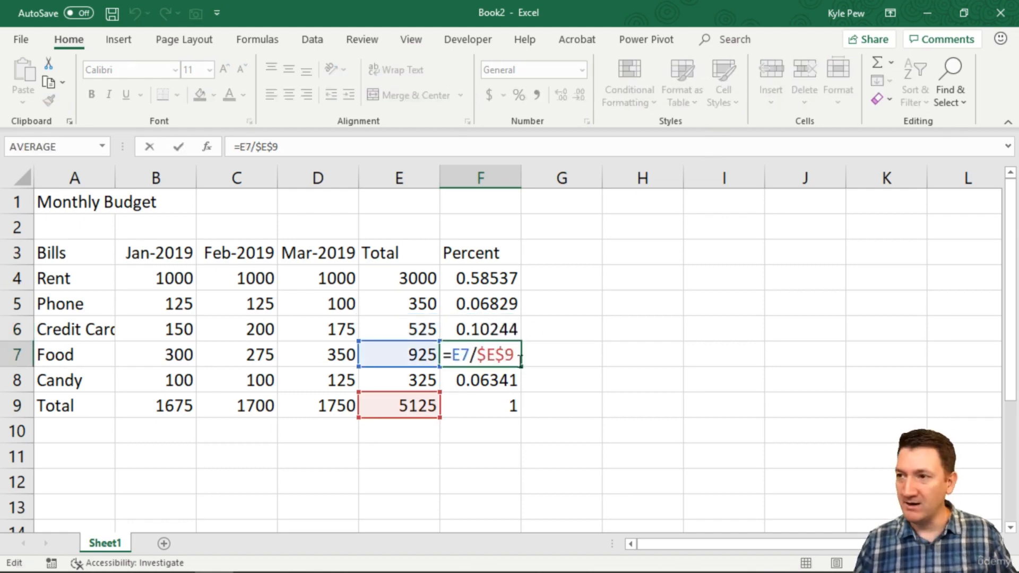
{"action": "key", "text": "Return"}
{"action": "left_click", "coordinate": [506, 354]}
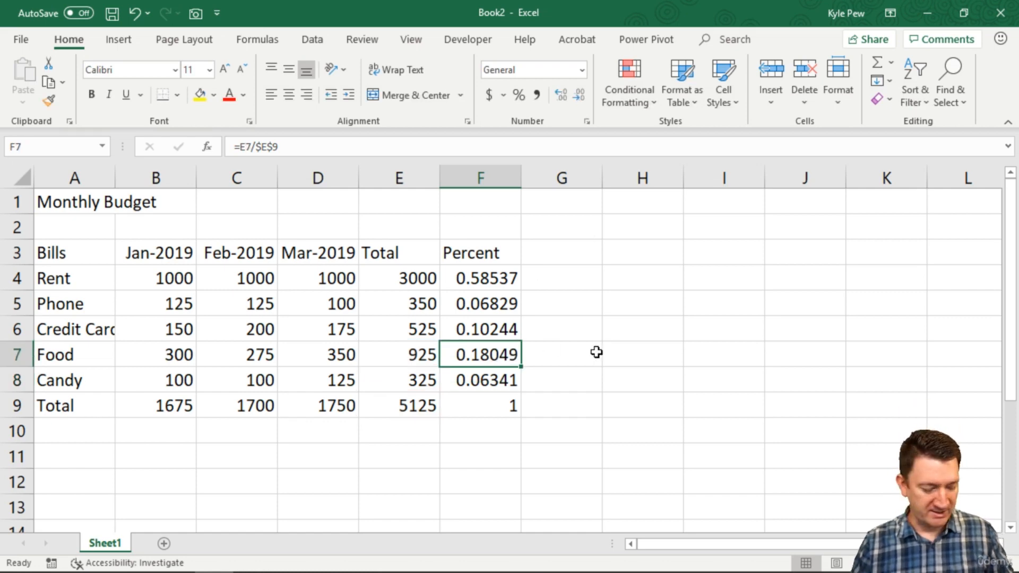
Paste the F7 percent formula into J2 and inspect how its references adjust.
{"action": "key", "text": "ctrl+c"}
{"action": "left_click", "coordinate": [817, 405]}
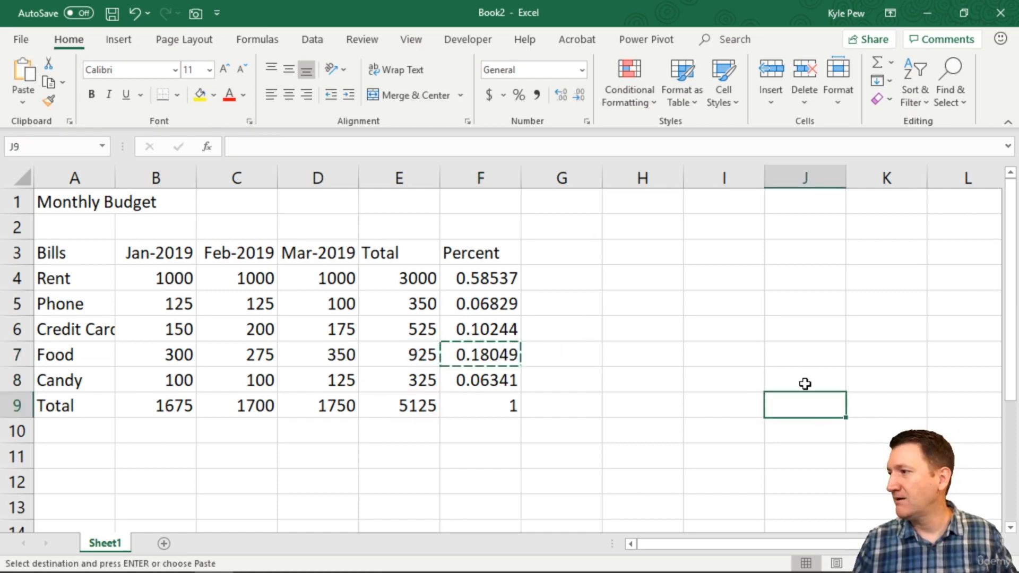
{"action": "left_click", "coordinate": [833, 237]}
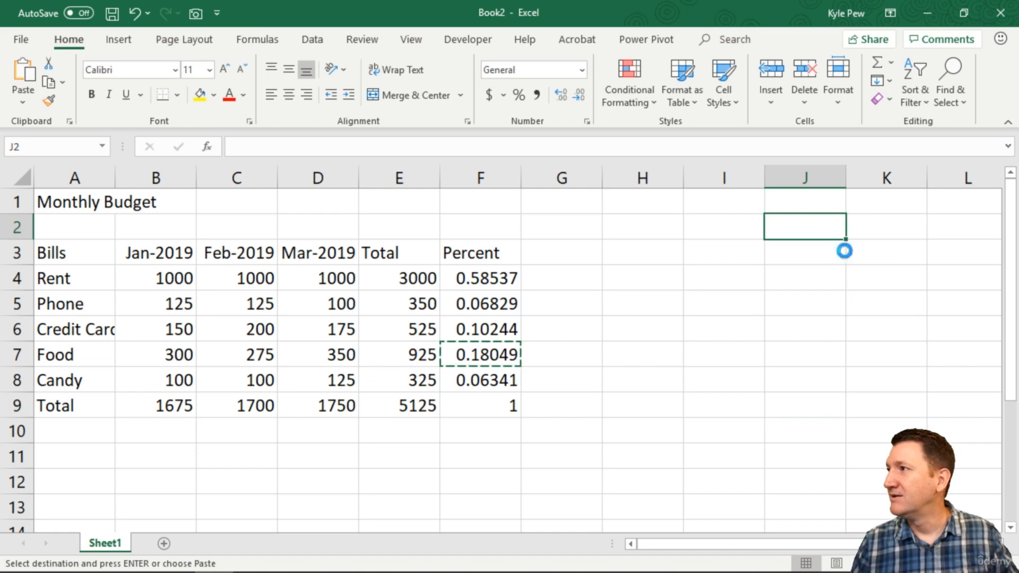
{"action": "key", "text": "ctrl+v"}
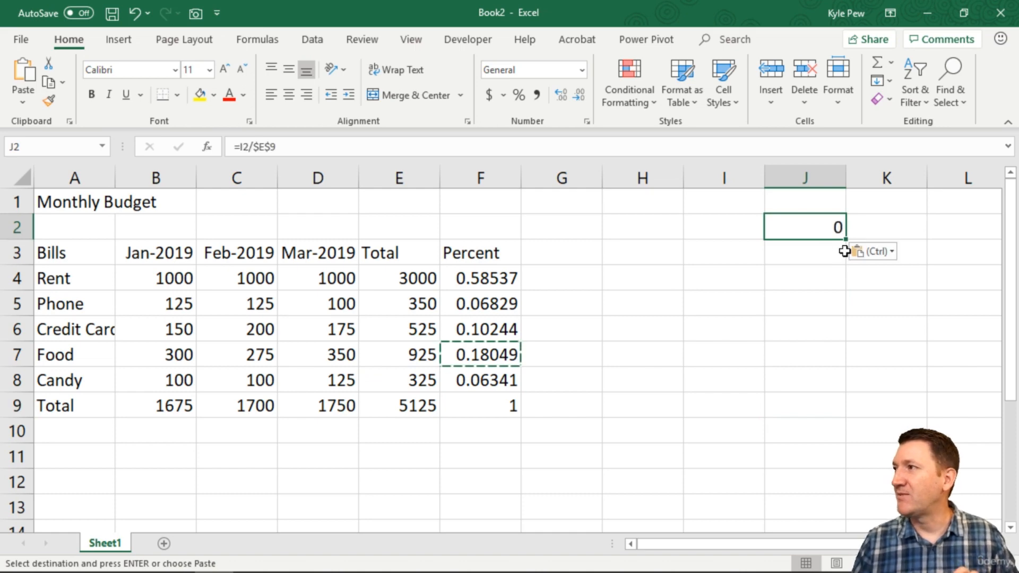
{"action": "double_click", "coordinate": [837, 223]}
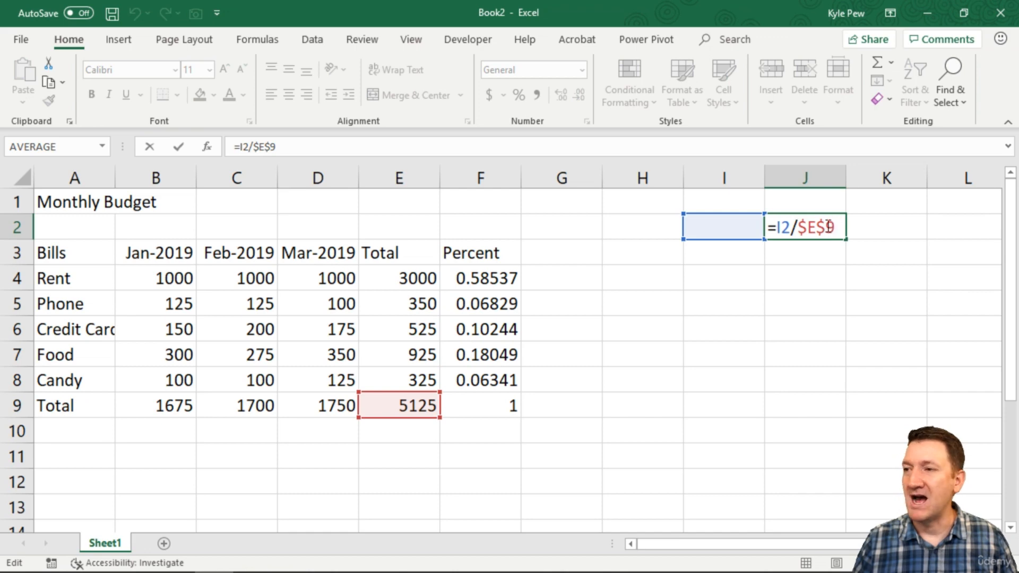
{"action": "key", "text": "Escape"}
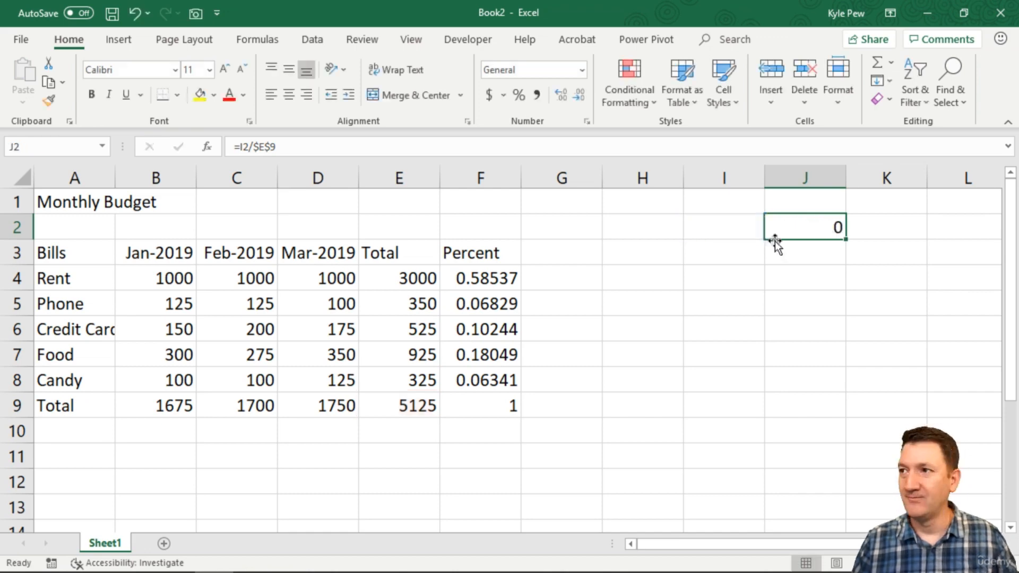
Review the percent formulas in F4 and F5 once more.
{"action": "left_click", "coordinate": [499, 278]}
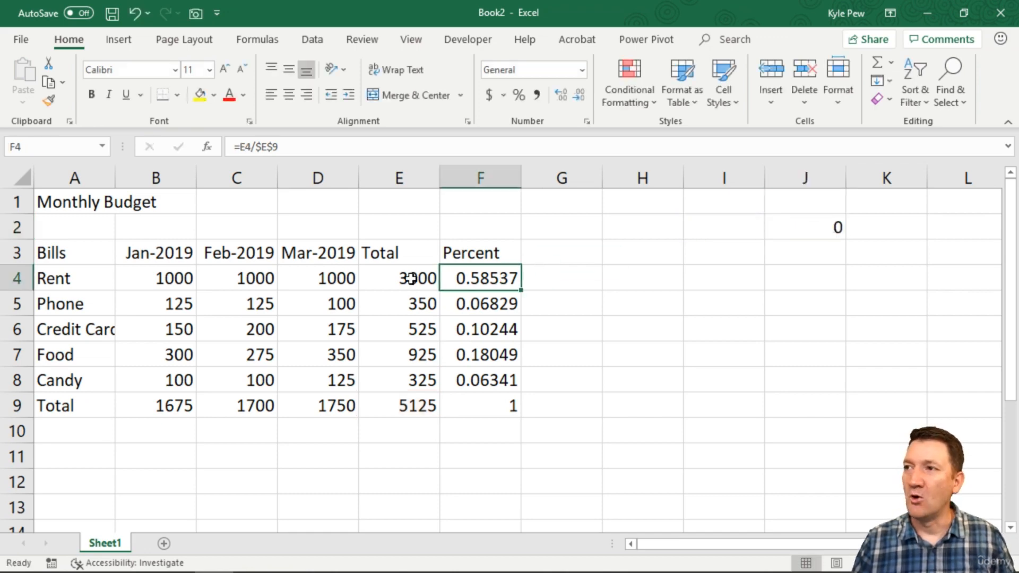
{"action": "left_click", "coordinate": [503, 310]}
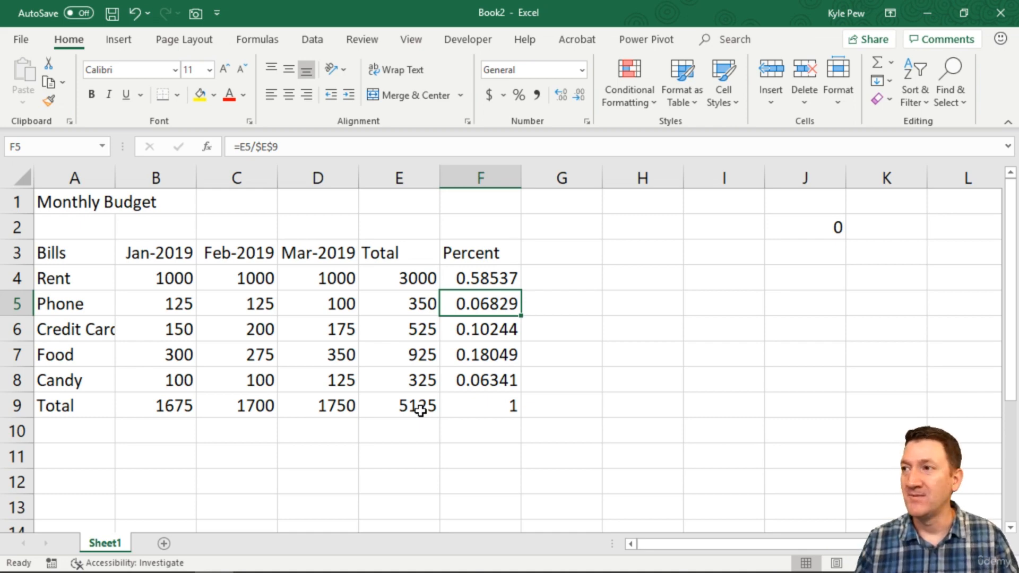
{"action": "double_click", "coordinate": [460, 279]}
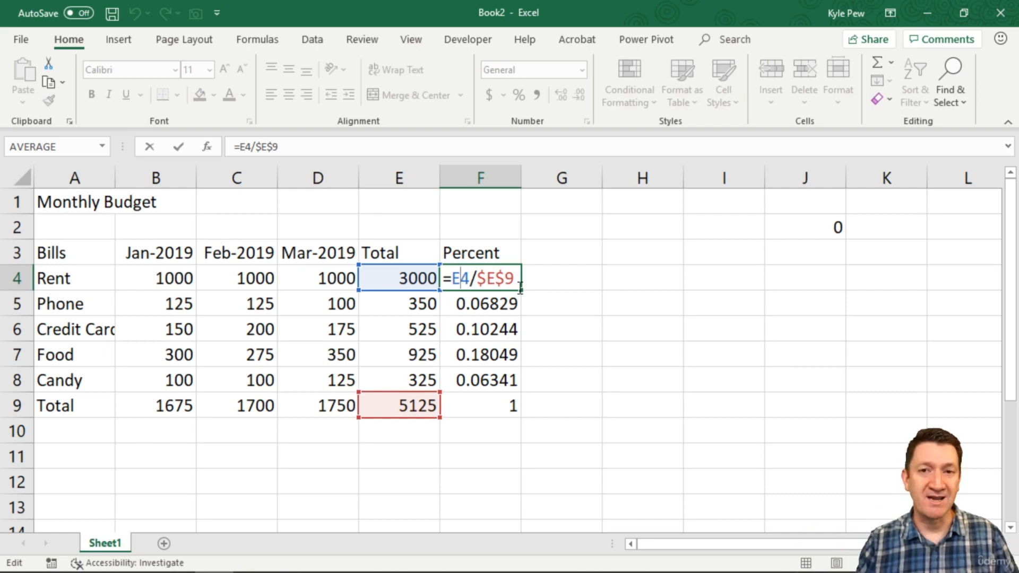
{"action": "key", "text": "ctrl+Return"}
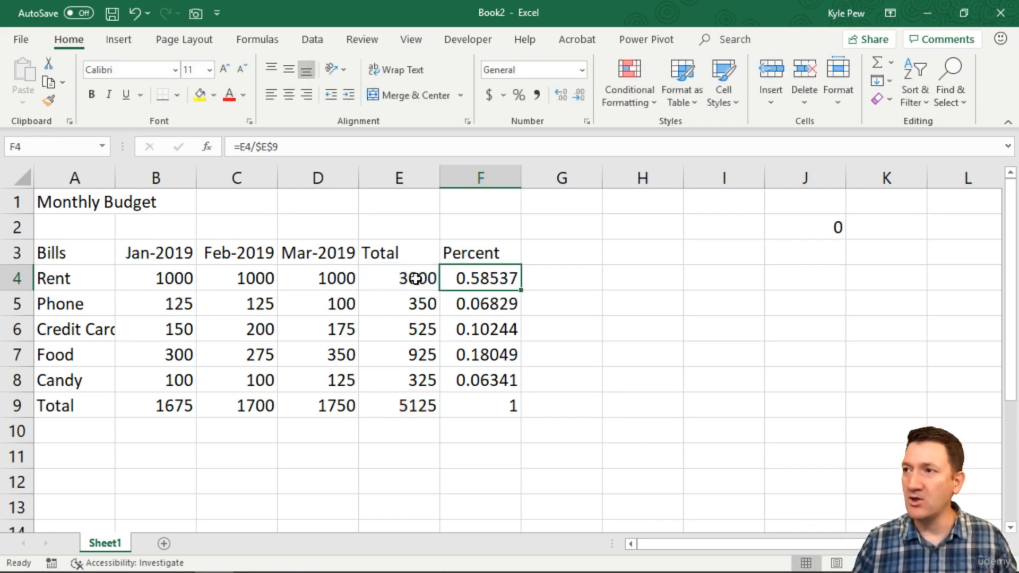